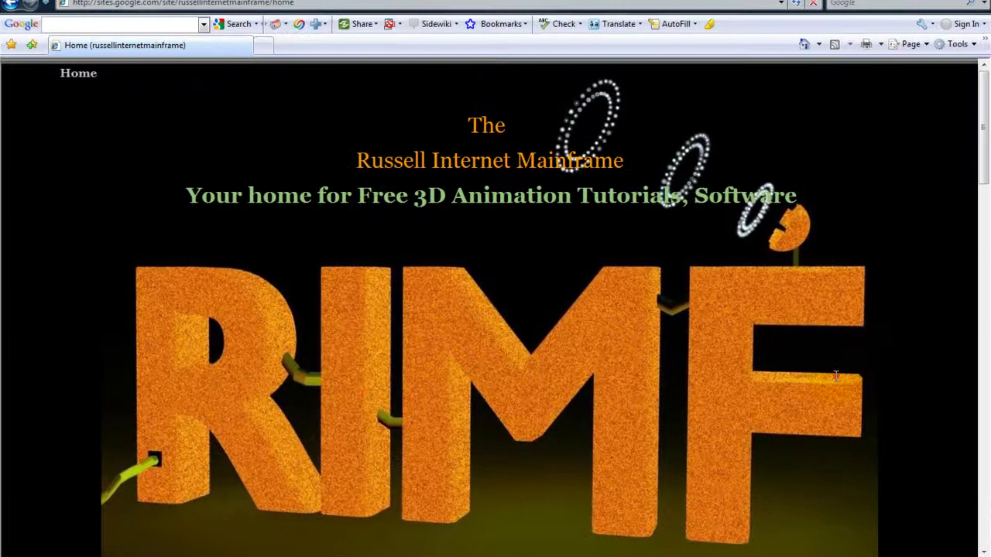
Step: Zoom out the view and delete the default cube
scroll(802, 358, down, 2)
scroll(836, 374, down, 6)
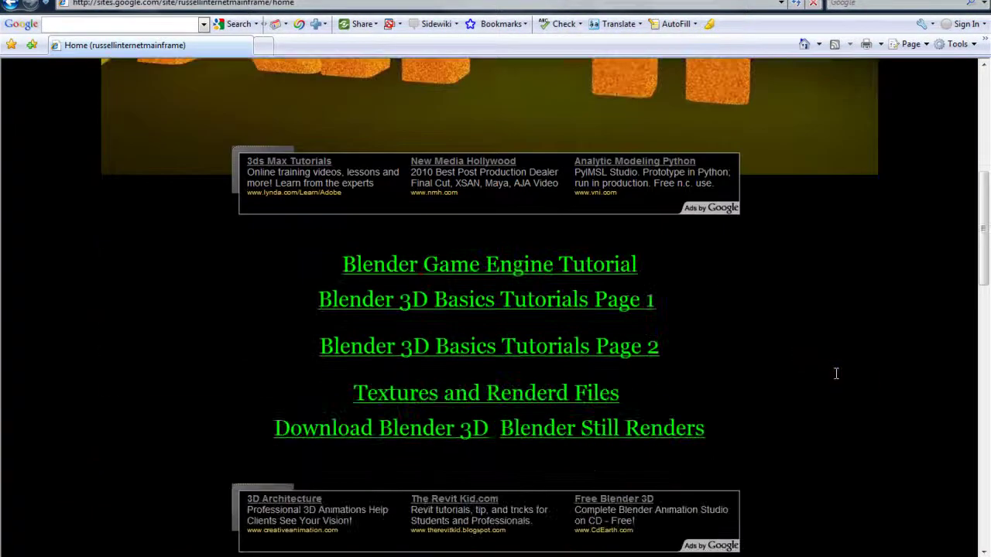
scroll(836, 374, down, 5)
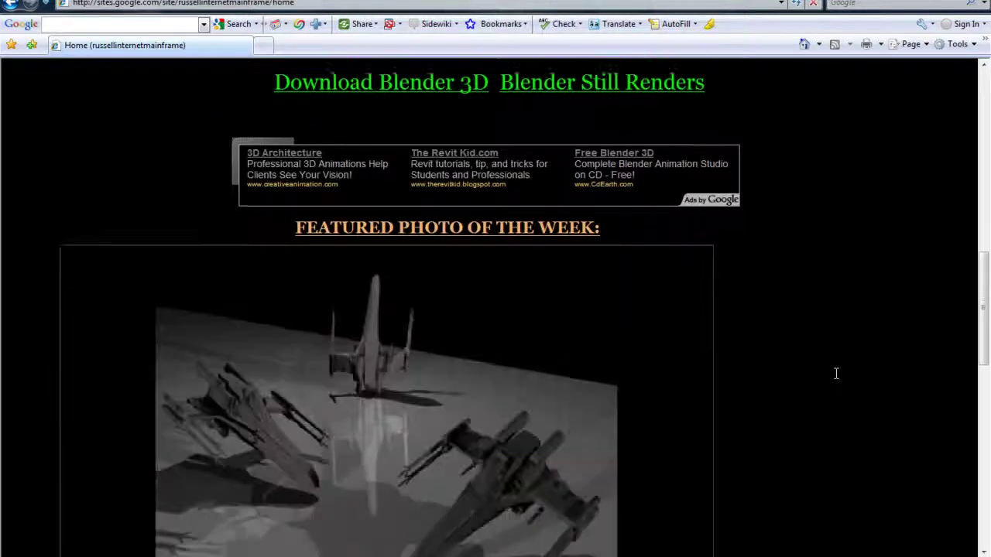
scroll(836, 374, down, 5)
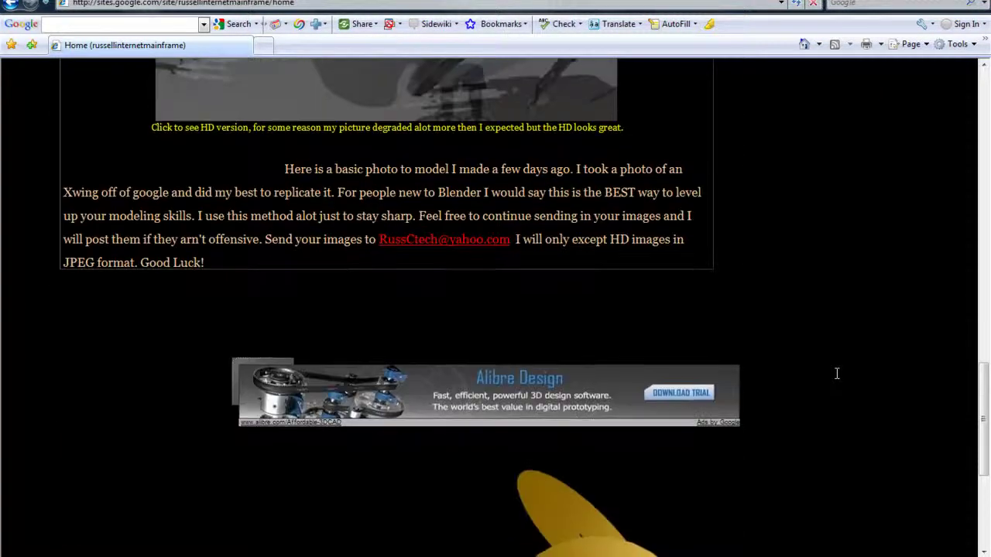
drag(981, 395, 988, 112)
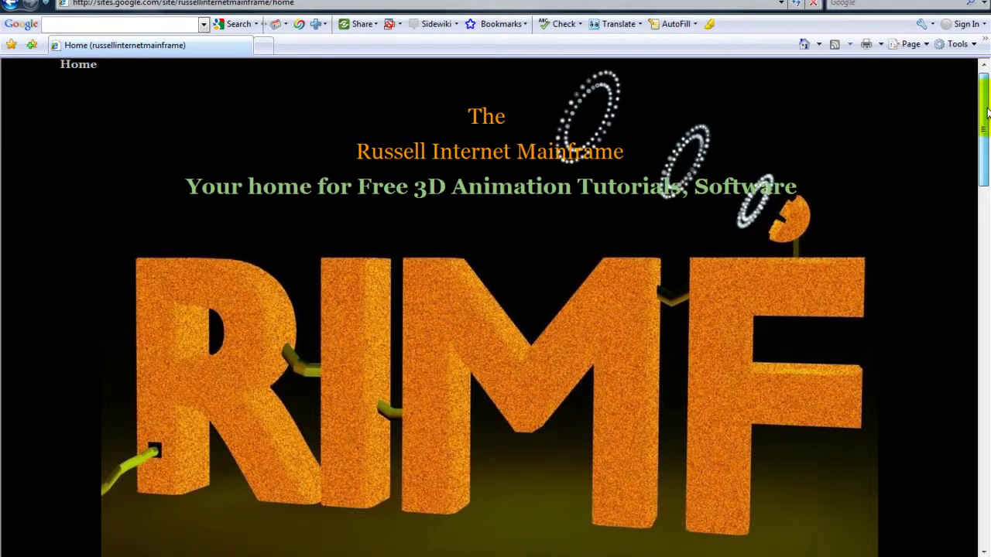
drag(988, 112, 987, 197)
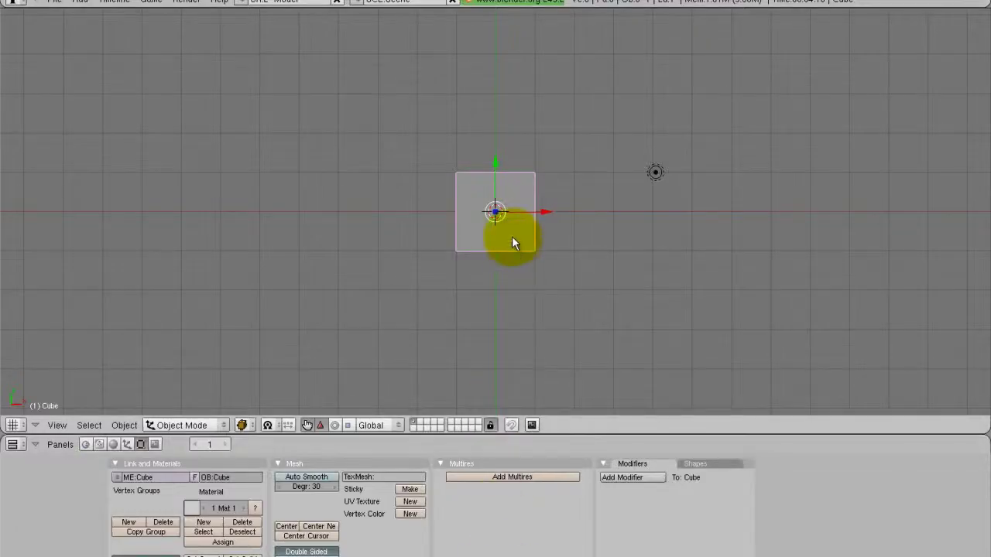
key(x)
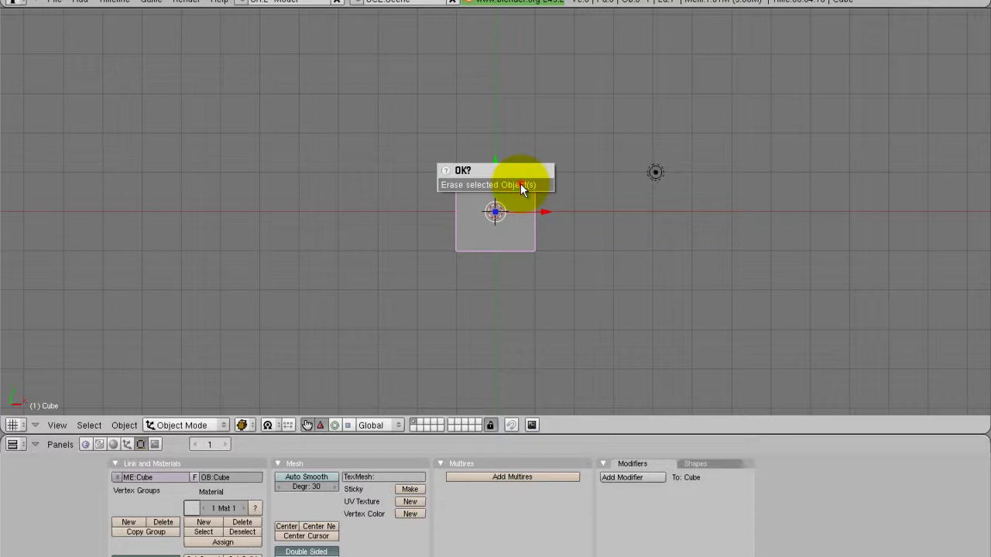
click(520, 186)
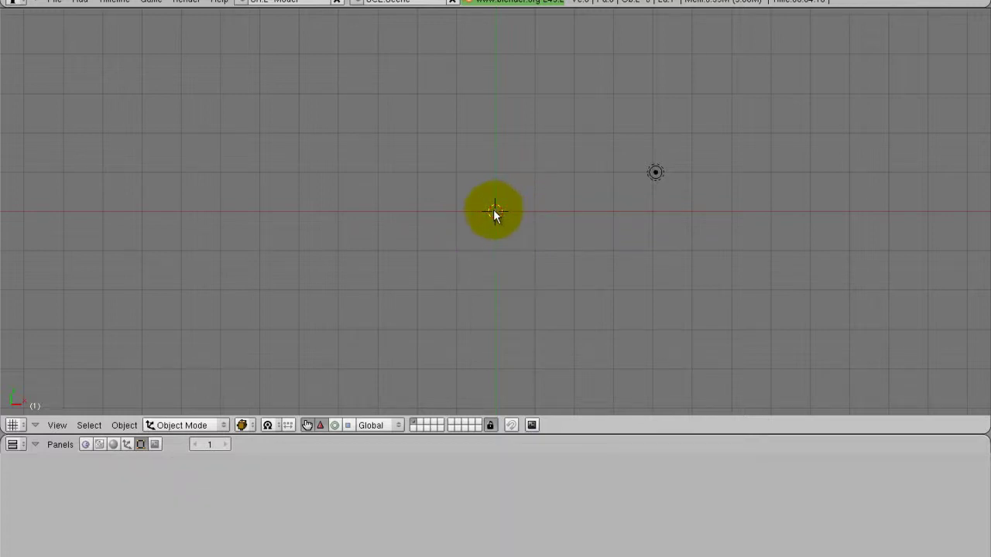
Step: Add a mesh plane and scale it up to several times its original size
key(space)
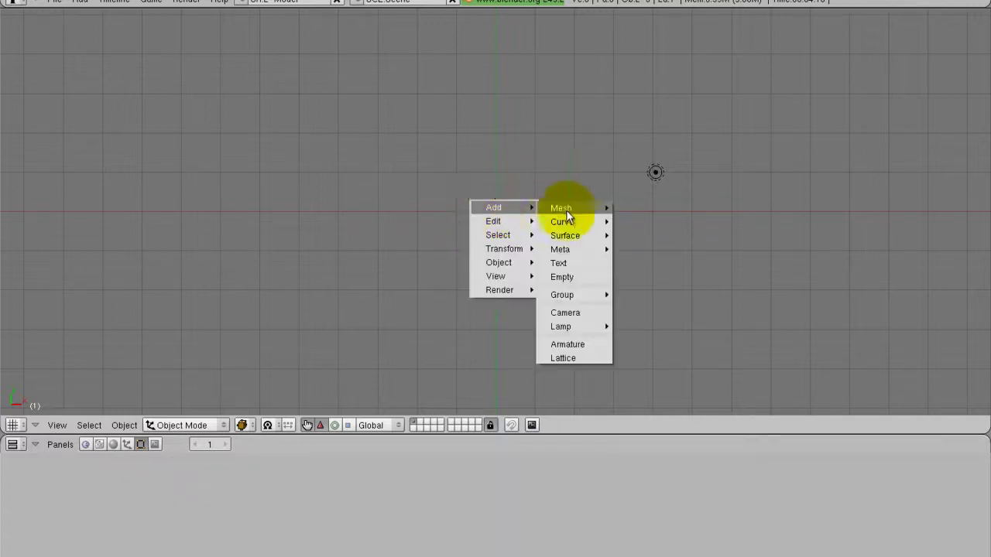
mouse_move(581, 211)
click(645, 210)
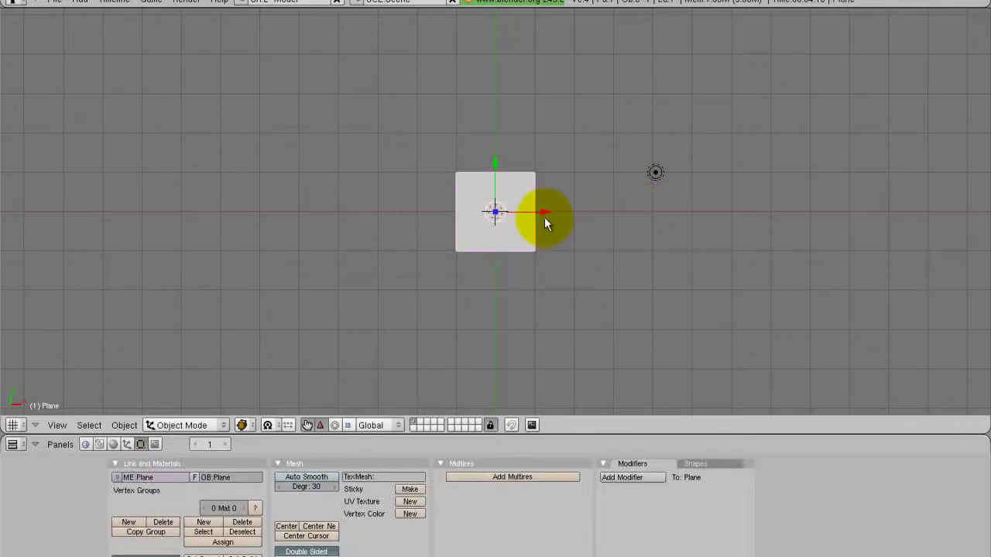
key(s)
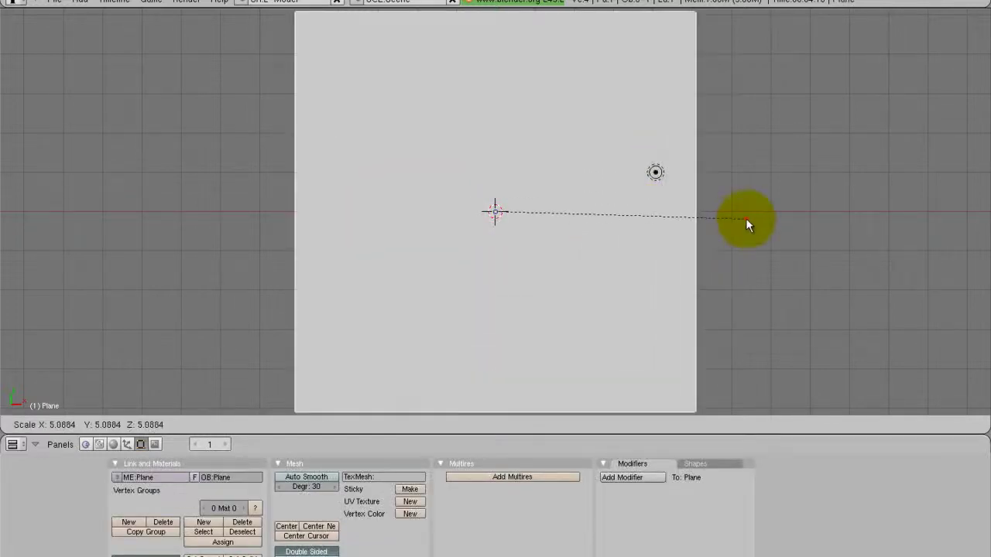
click(746, 220)
scroll(607, 265, down, 1)
Step: Subdivide the plane three times in Edit Mode, going 2×2, 4×4, then 8×8 faces
key(Tab)
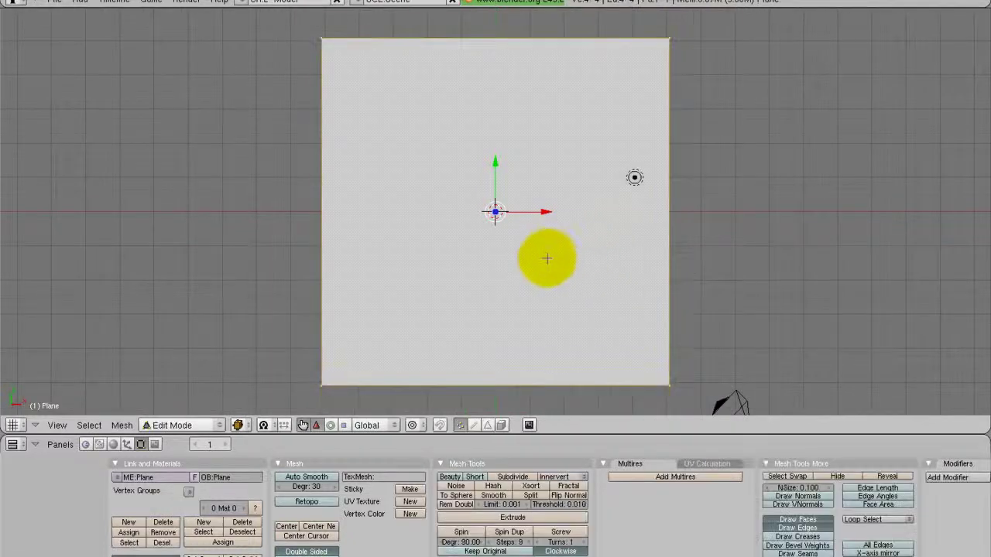
key(w)
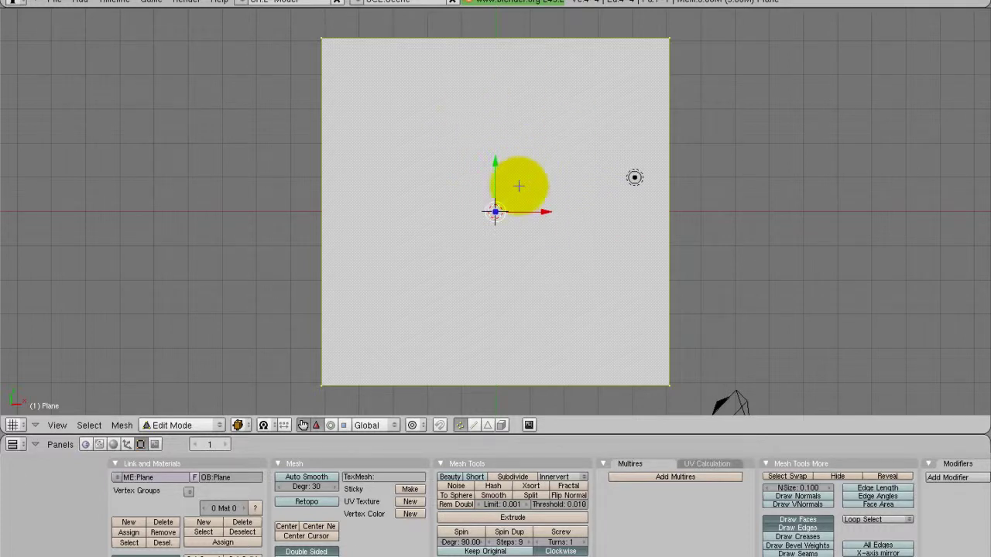
key(w)
click(518, 186)
key(w)
click(518, 185)
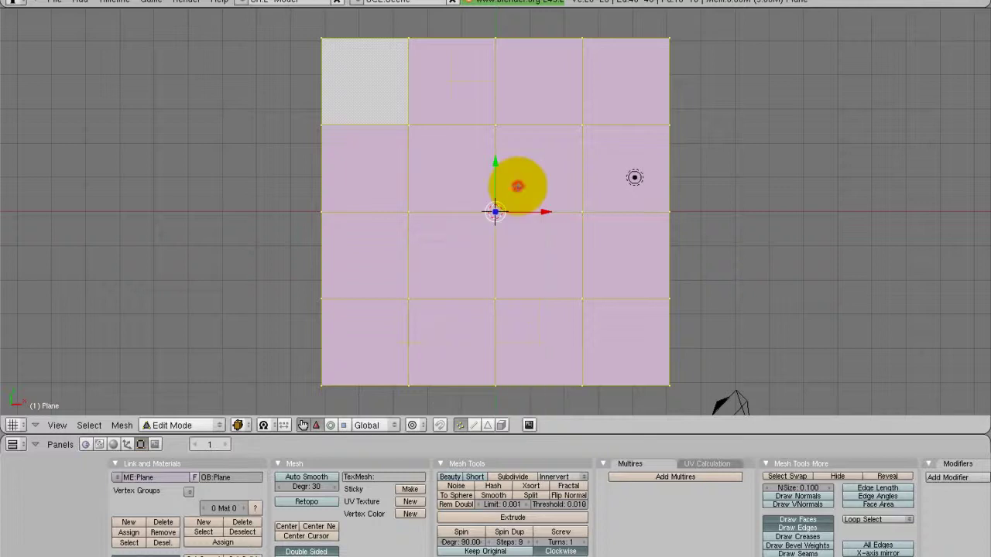
key(w)
click(518, 185)
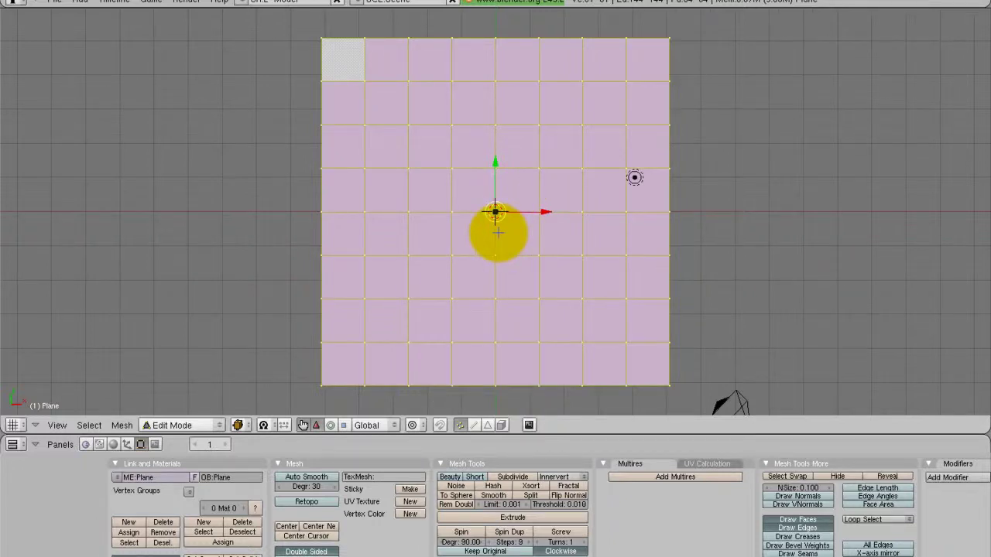
key(Tab)
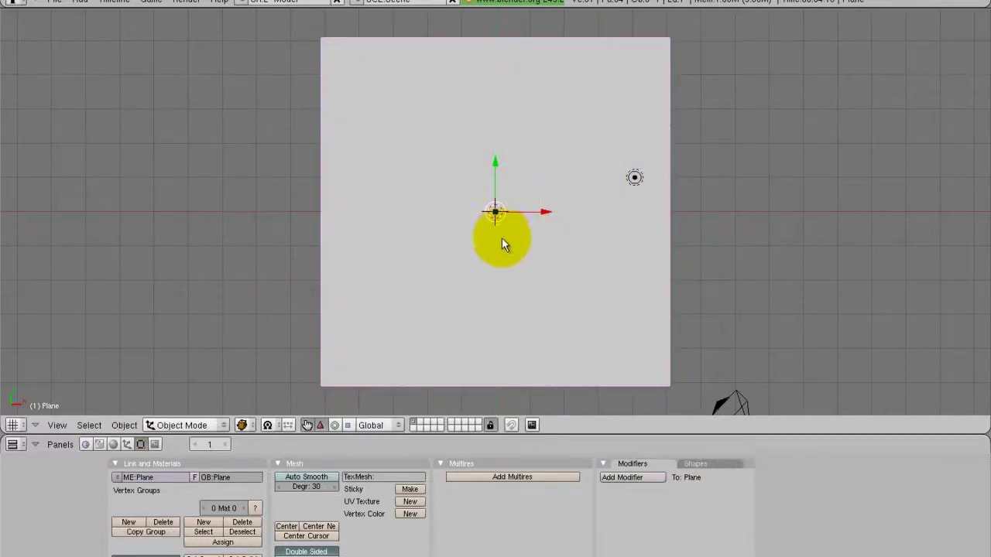
key(Tab)
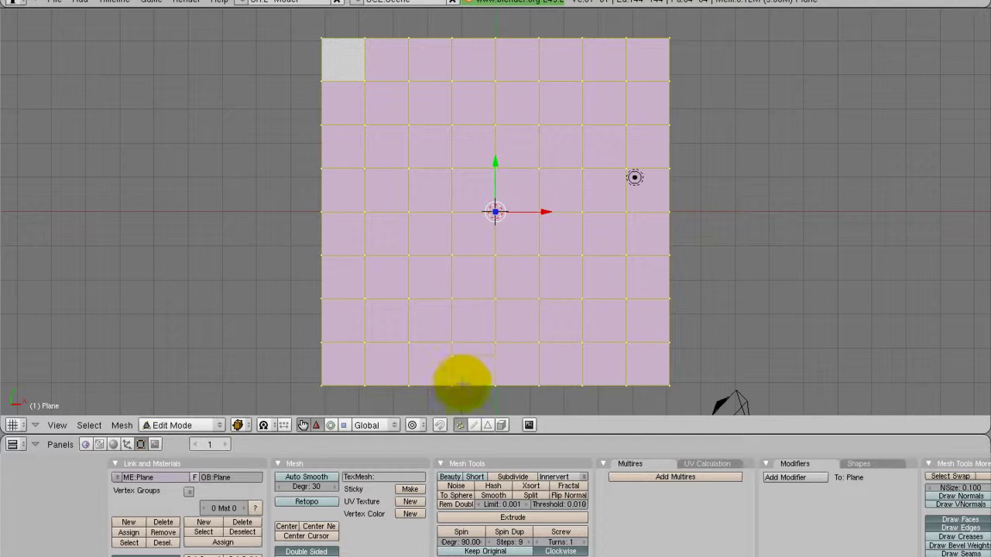
Step: In face select mode, deselect all, then select path faces from lower left up the column
click(486, 425)
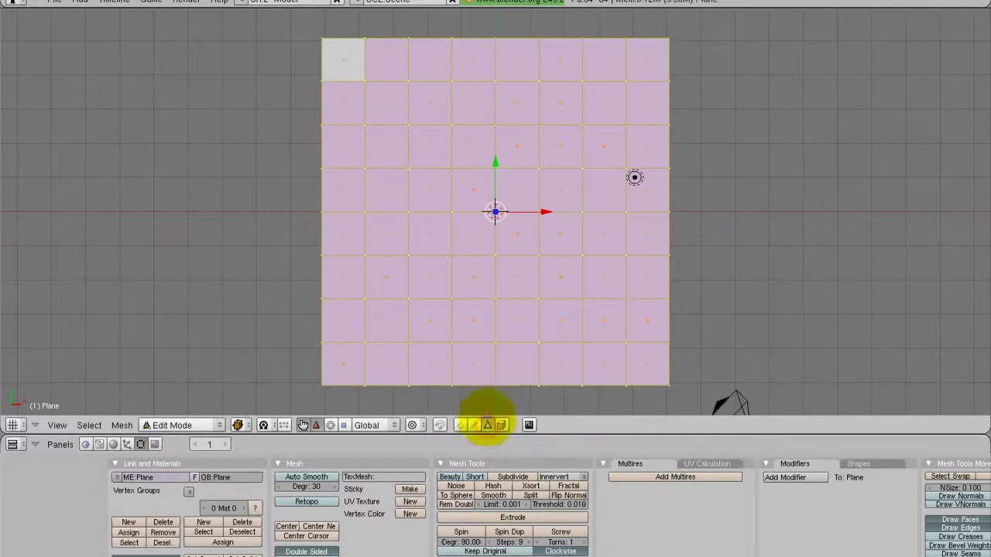
key(a)
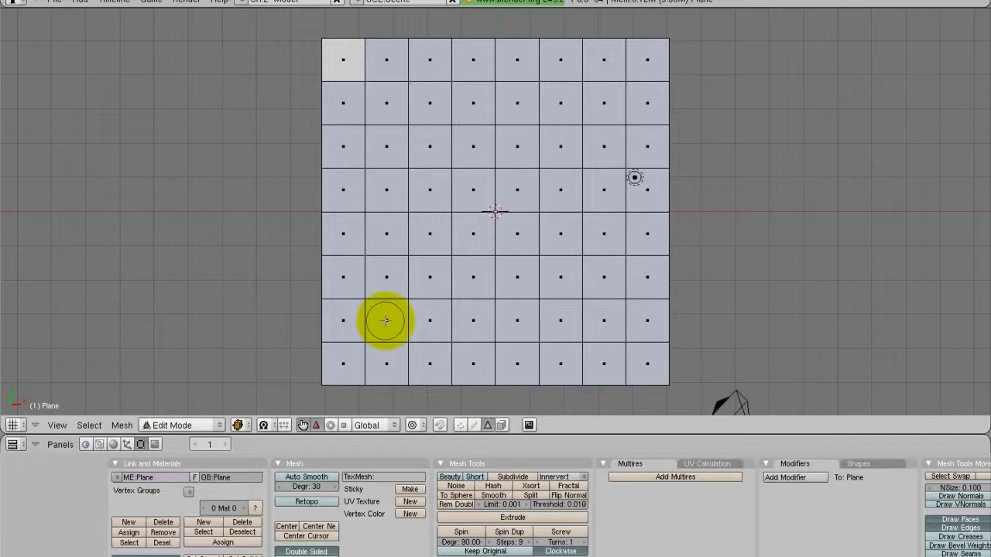
right_click(386, 319)
shift+right_click(426, 319)
shift+right_click(435, 280)
shift+right_click(435, 245)
shift+right_click(430, 193)
shift+right_click(429, 148)
shift+right_click(429, 111)
Step: Extend the path selection across the top row and down the right-hand column
shift+right_click(486, 111)
shift+right_click(516, 103)
shift+right_click(563, 102)
shift+right_click(600, 100)
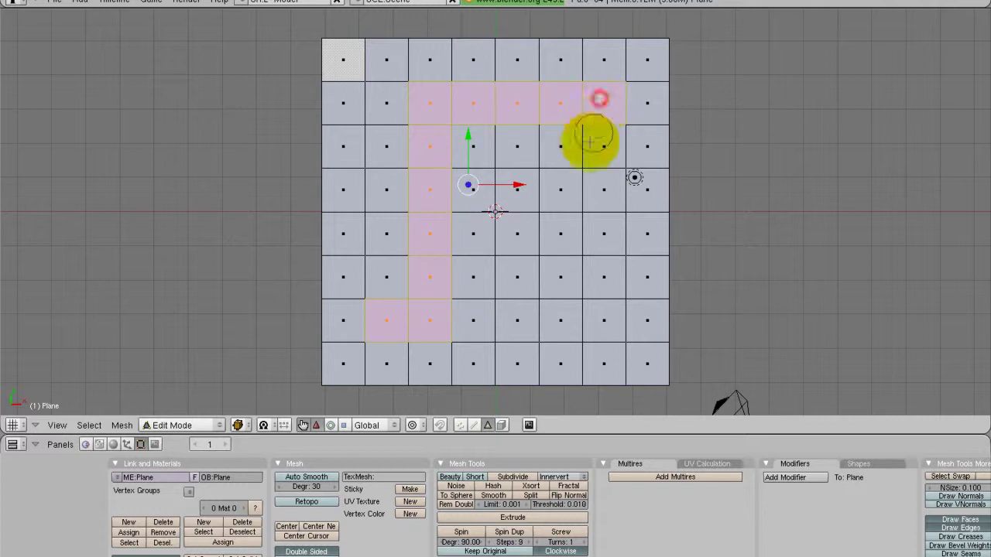
shift+right_click(563, 148)
shift+right_click(560, 189)
shift+right_click(555, 228)
shift+right_click(555, 278)
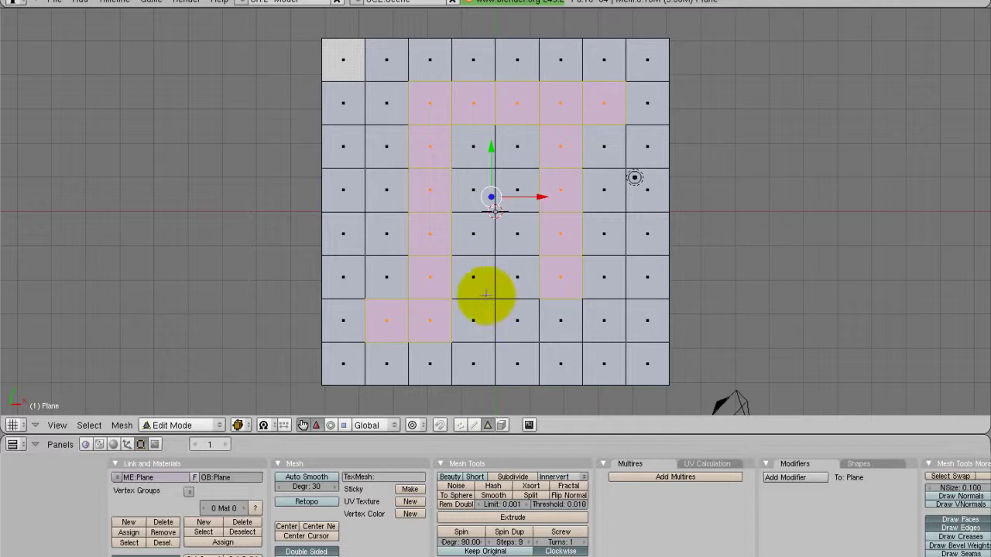
Step: From the side view, sink the selected path faces below the plane, then return to Object Mode
key(KP_3)
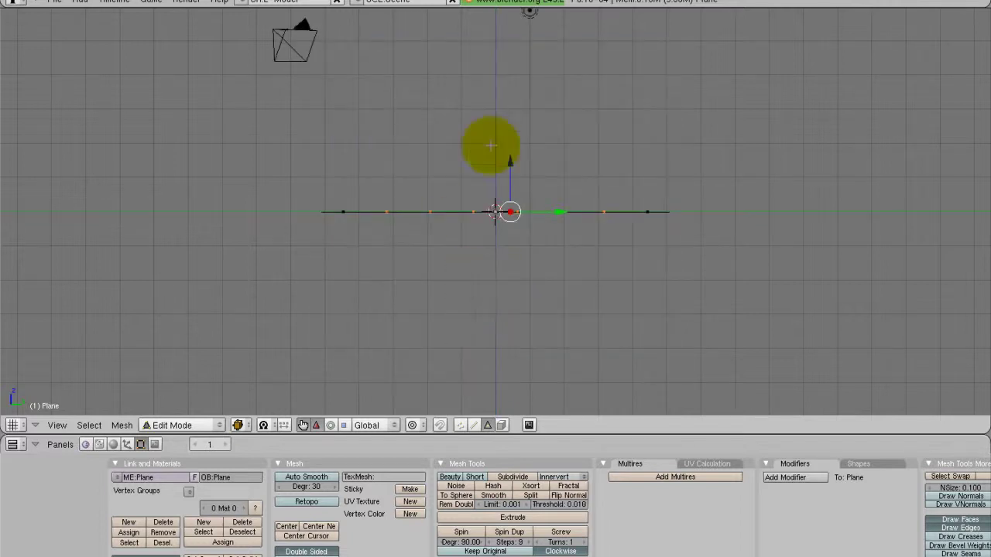
click(512, 184)
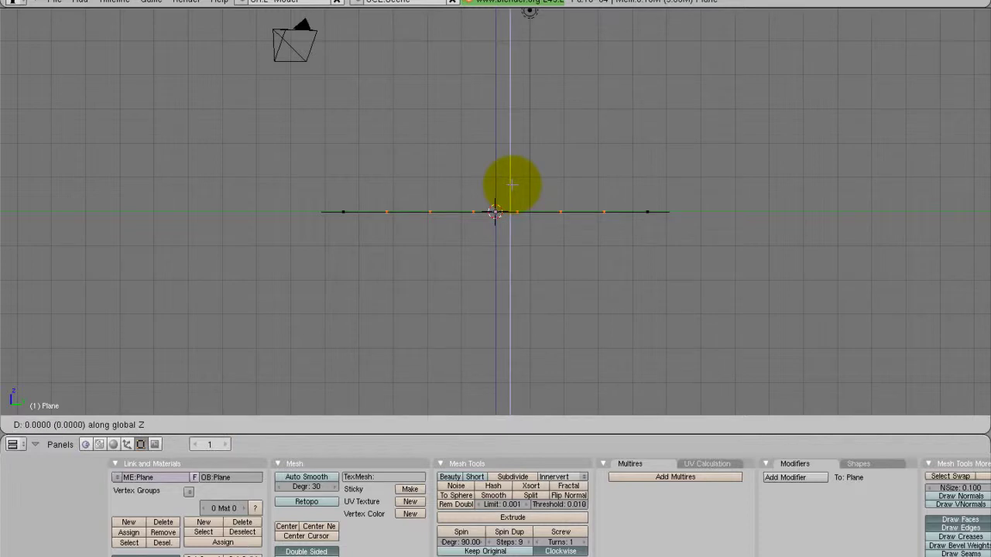
drag(512, 184, 511, 237)
key(Tab)
Step: Return to top view and place the 3D cursor in the lower-left maze cell
middle_drag(497, 155, 508, 301)
key(KP_7)
scroll(517, 225, up, 2)
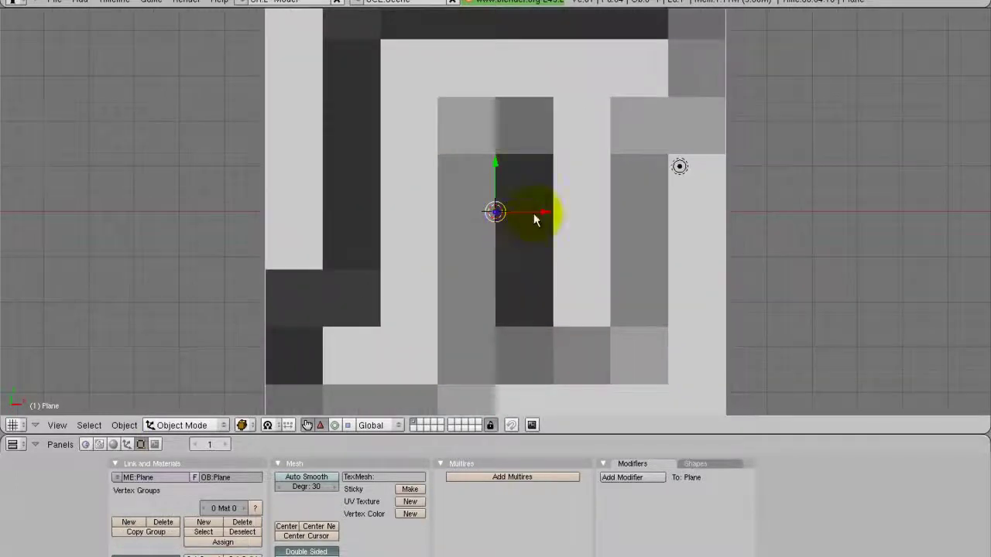
middle_drag(674, 206, 598, 175)
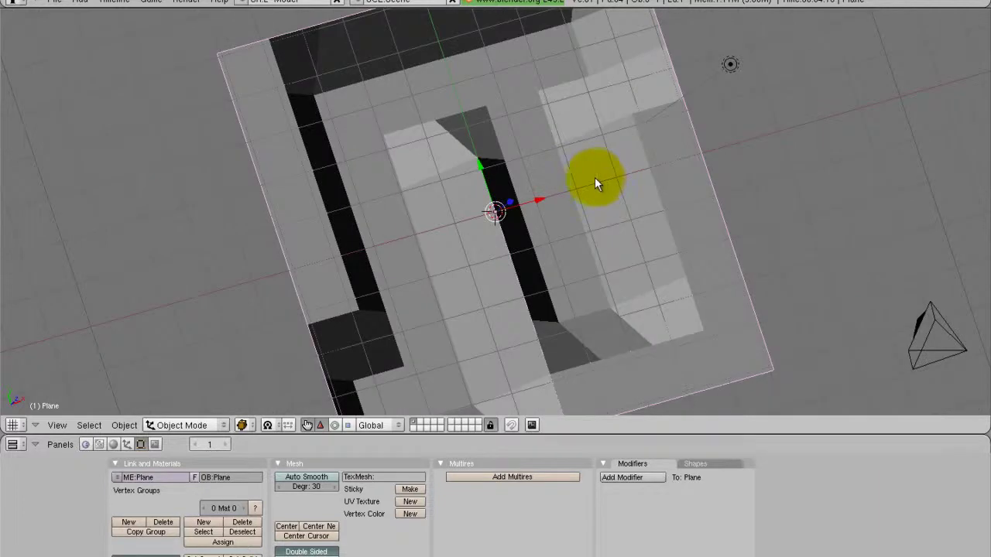
key(KP_7)
scroll(479, 275, down, 1)
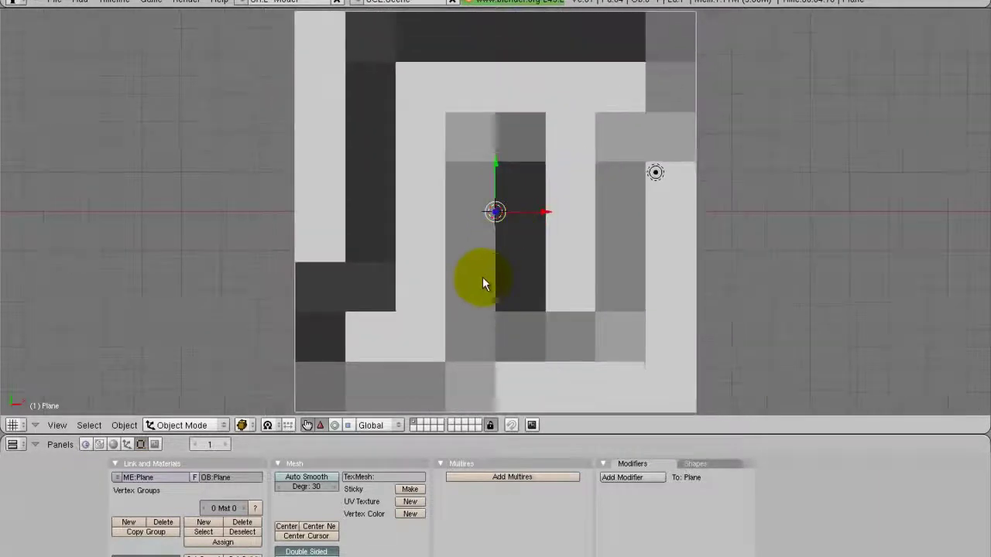
scroll(484, 270, down, 2)
scroll(485, 270, up, 2)
click(375, 330)
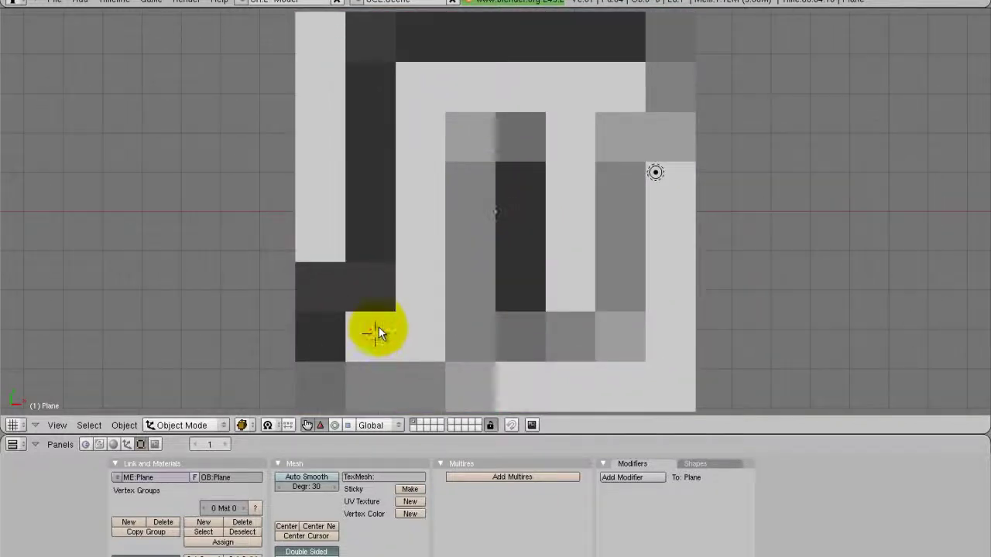
key(KP_1)
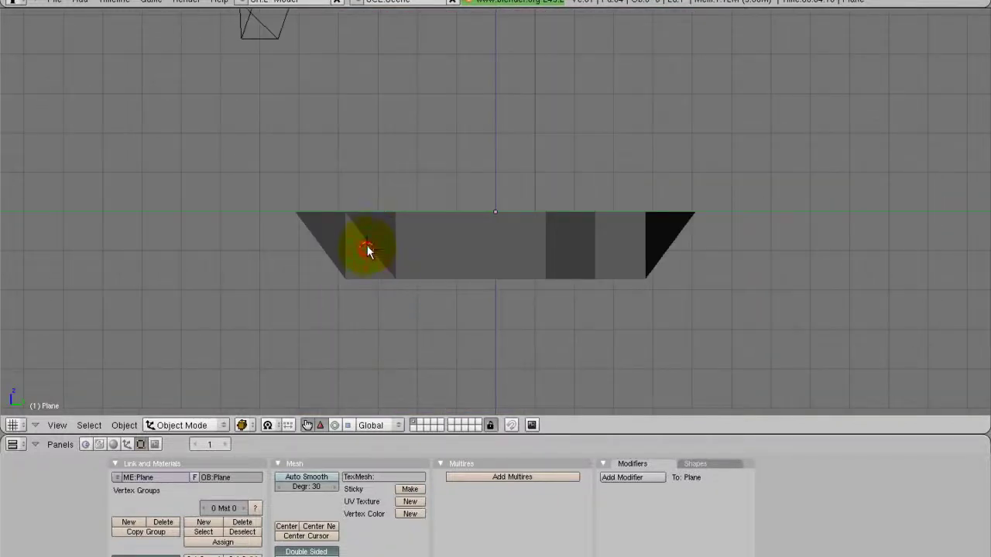
key(KP_7)
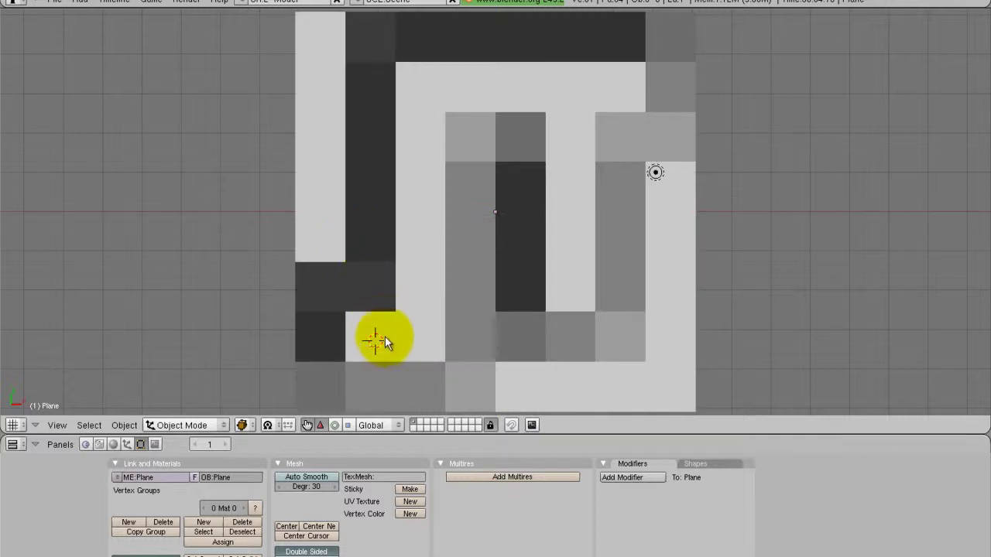
Step: Select the maze plane and give it a new material, Material.001, coloured pure red
right_click(474, 322)
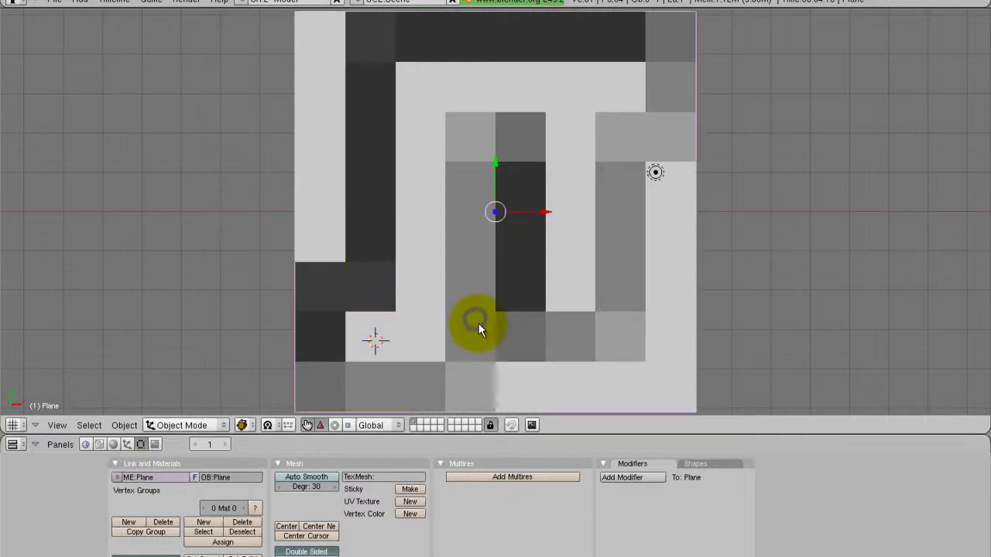
click(112, 444)
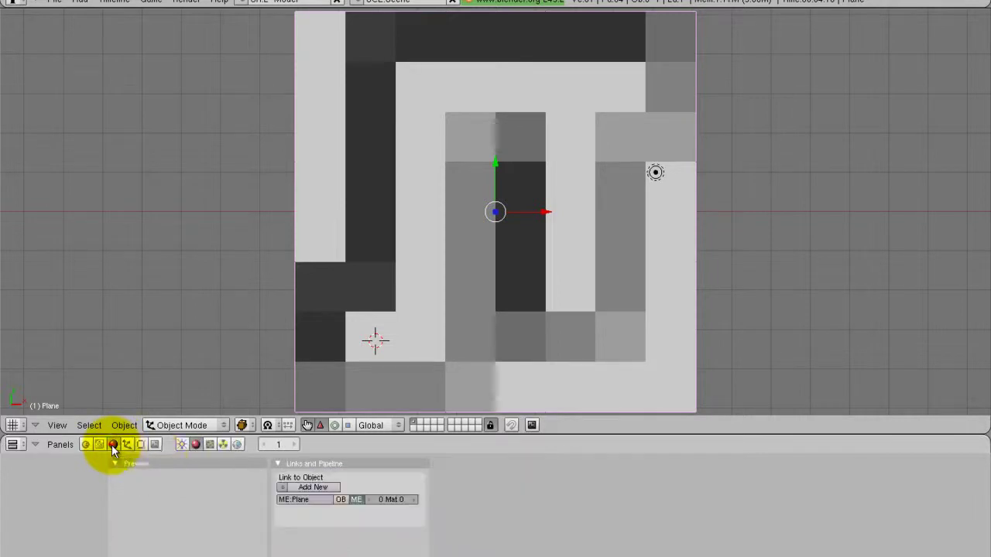
click(317, 487)
click(295, 528)
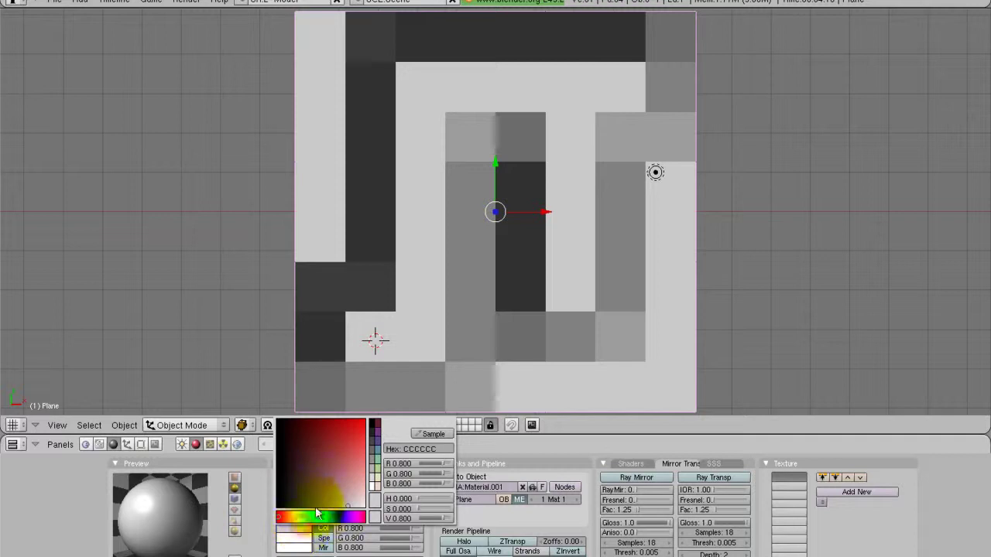
click(363, 421)
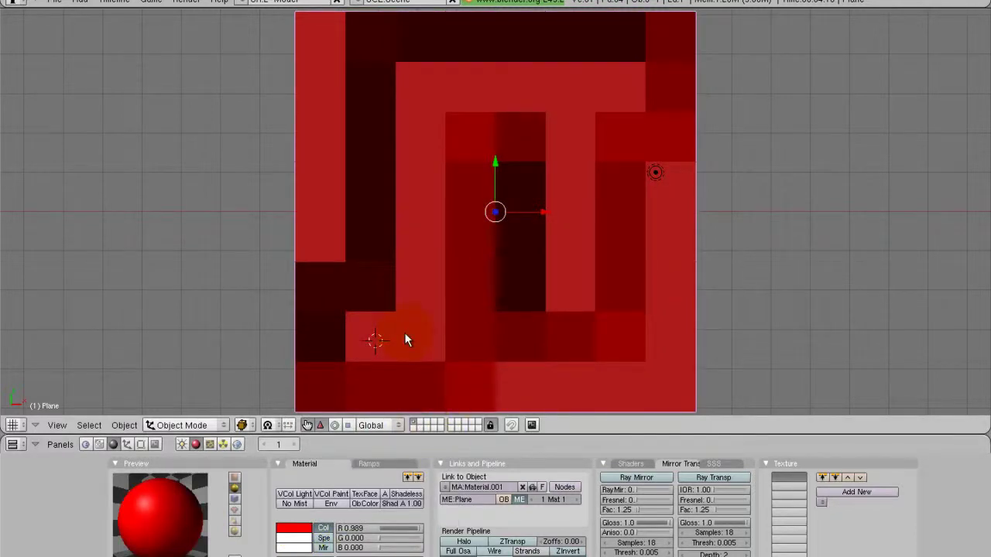
Step: Assign a second lime-green material, Material.002, to the selected path faces, then leave Edit Mode
key(Tab)
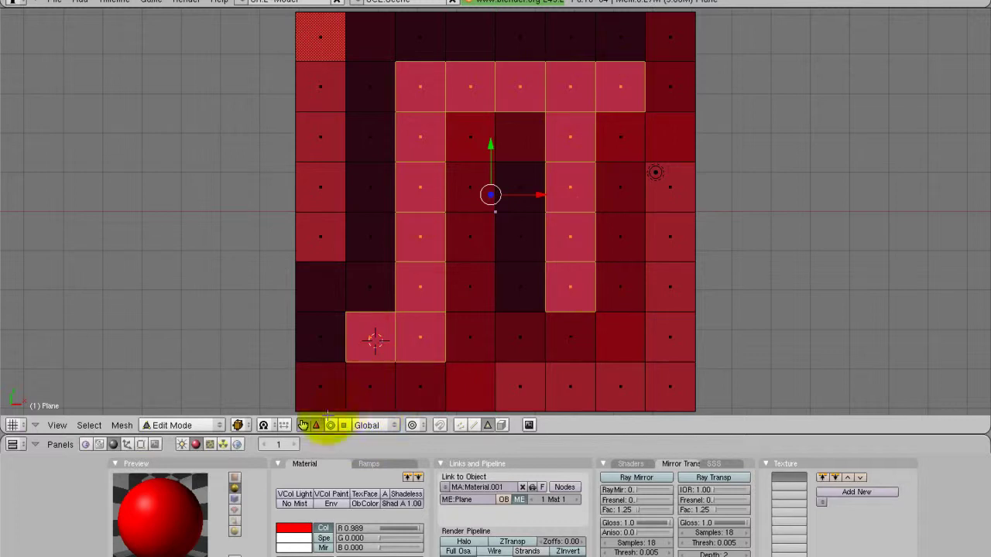
click(141, 445)
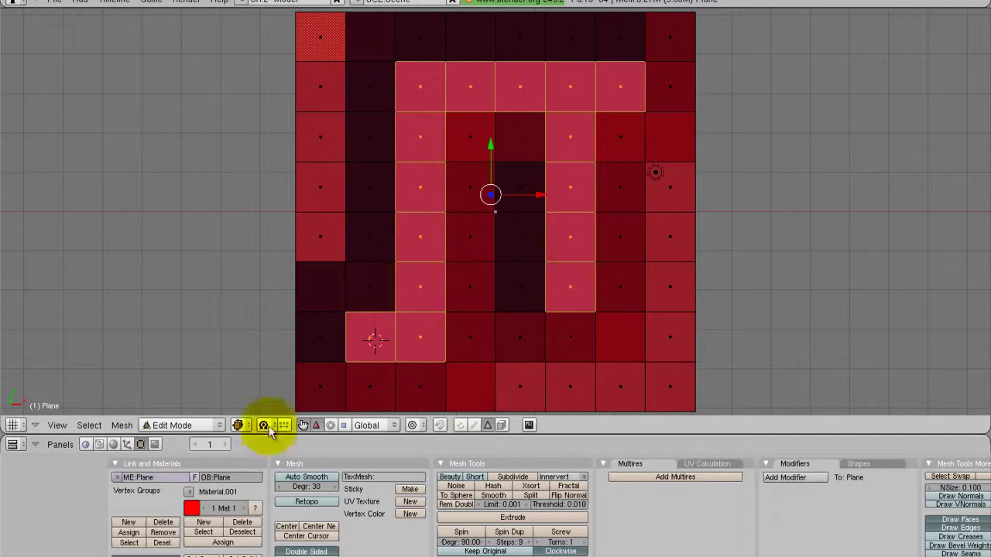
click(203, 527)
click(191, 507)
drag(202, 499, 212, 494)
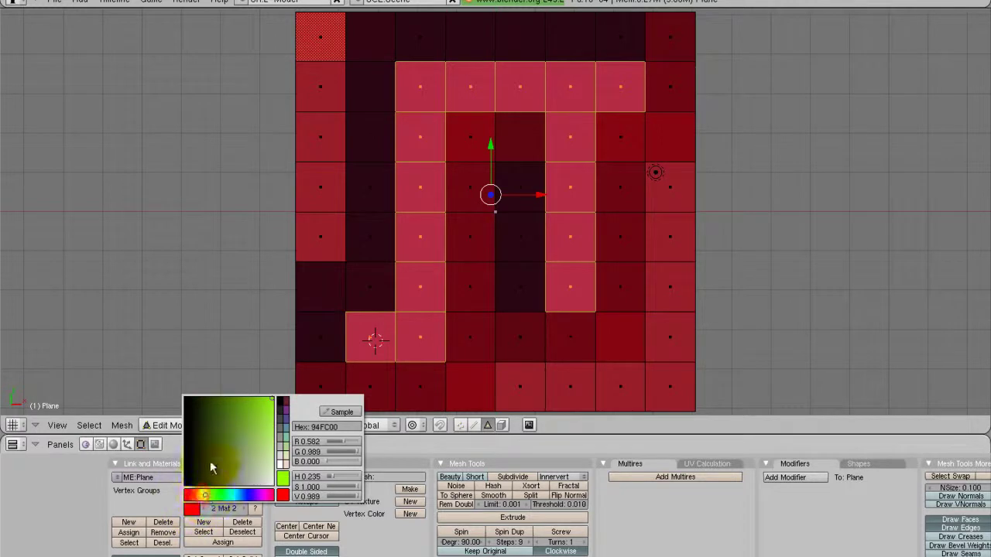
click(209, 544)
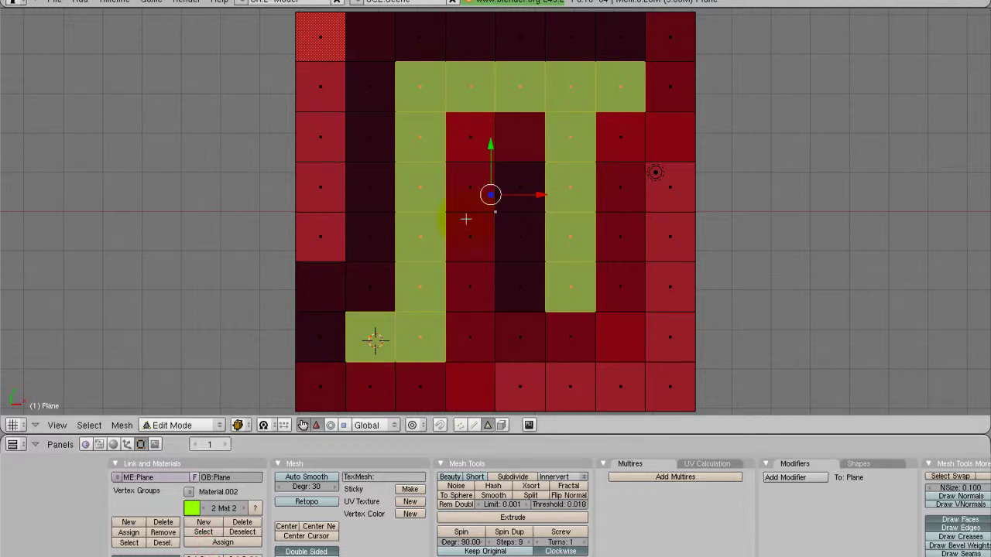
key(Tab)
Step: From top view, add a cube at the 3D cursor and scale it down small
key(KP_1)
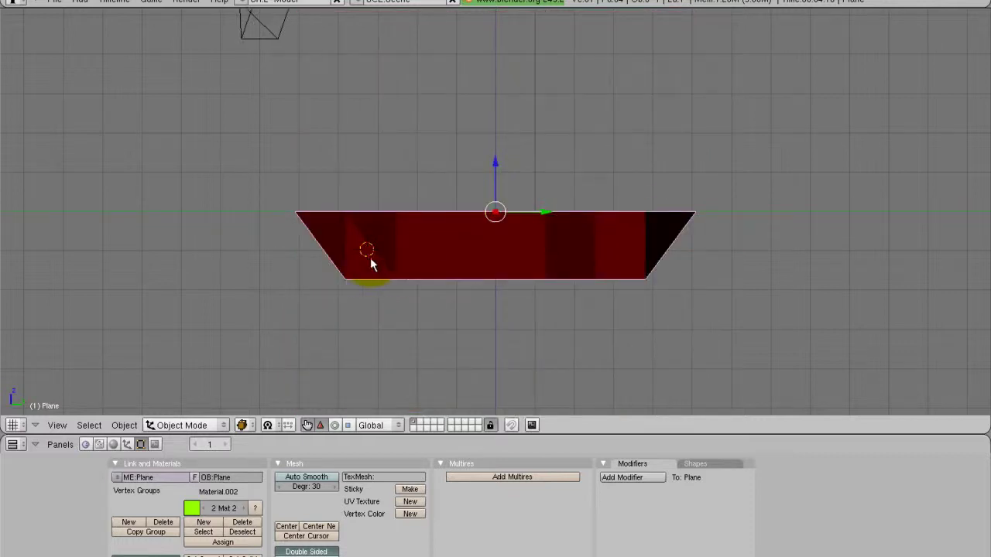
key(KP_7)
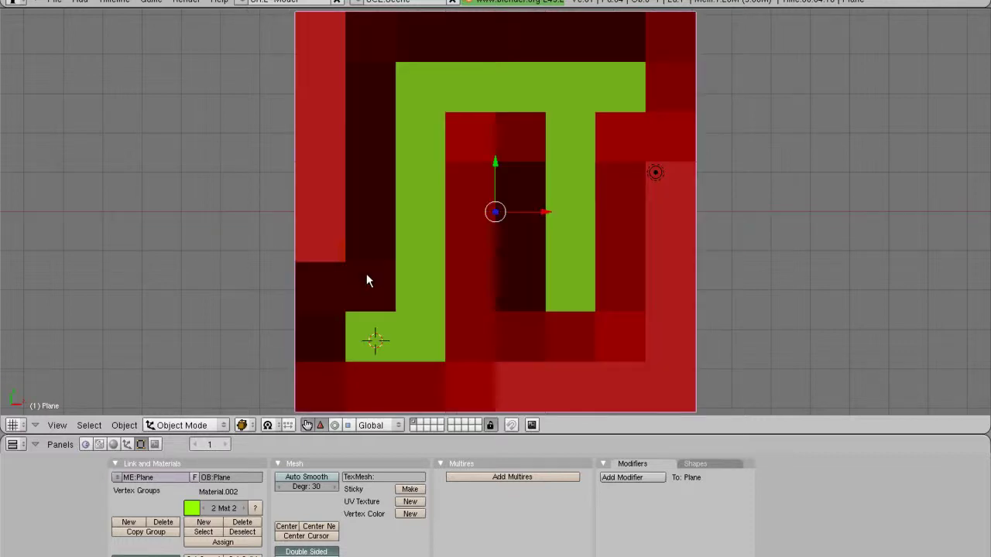
key(space)
mouse_move(453, 335)
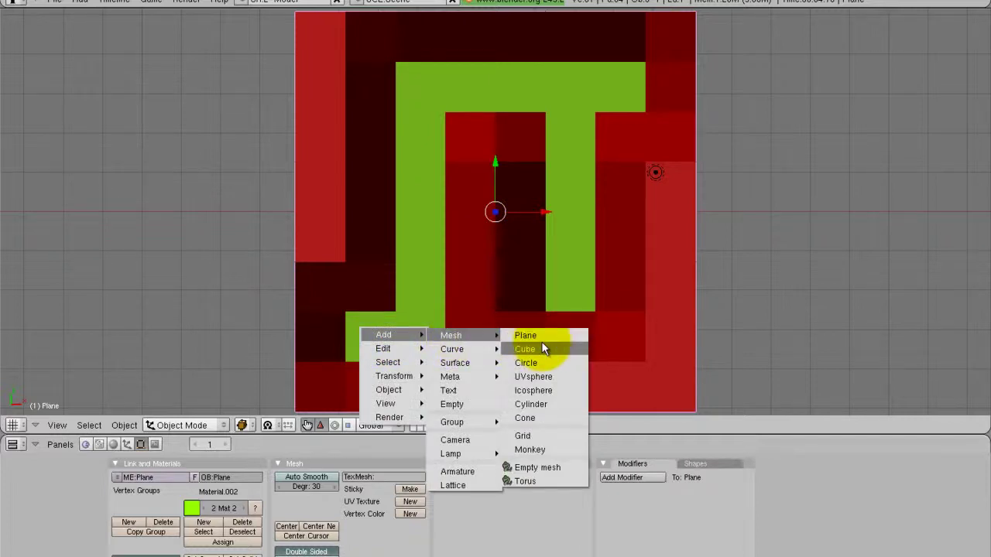
click(541, 343)
key(s)
click(470, 364)
Step: Move the cube along Y onto the lower-left start square of the green path
key(g)
key(z)
key(Escape)
key(g)
key(y)
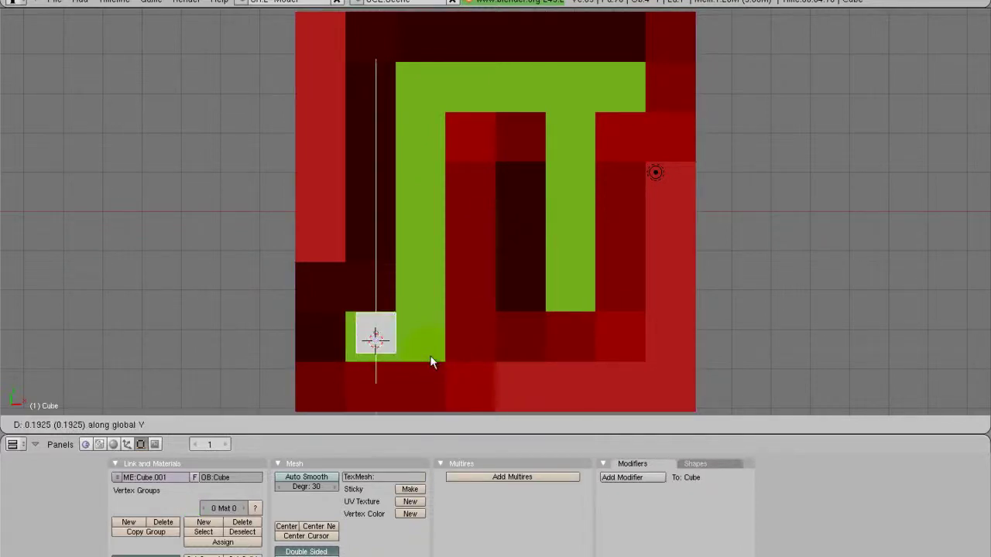
click(429, 357)
middle_drag(433, 373, 476, 288)
Step: Move the camera to the maze's left edge and rotate it around Z to face into the maze
key(KP_7)
scroll(720, 343, down, 3)
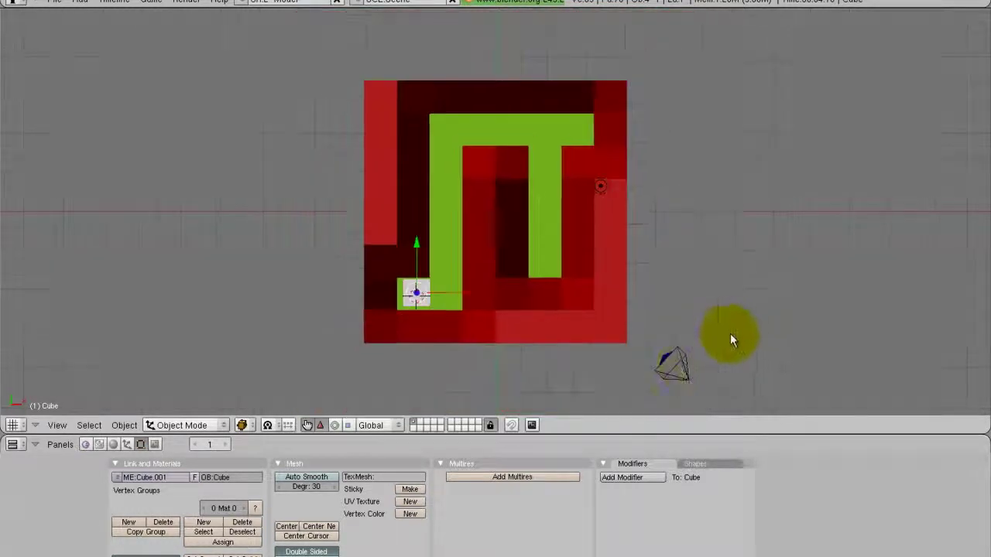
right_click(675, 361)
key(g)
click(336, 274)
key(r)
key(z)
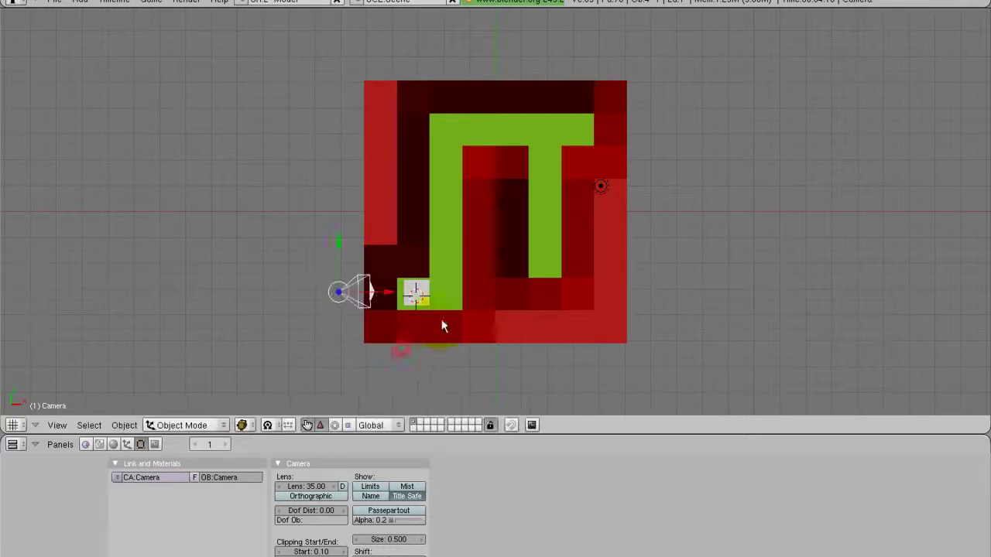
click(403, 347)
middle_drag(442, 325, 480, 194)
Step: Through the camera view, raise the camera vertically to a suitable height
right_click(410, 82)
key(KP_0)
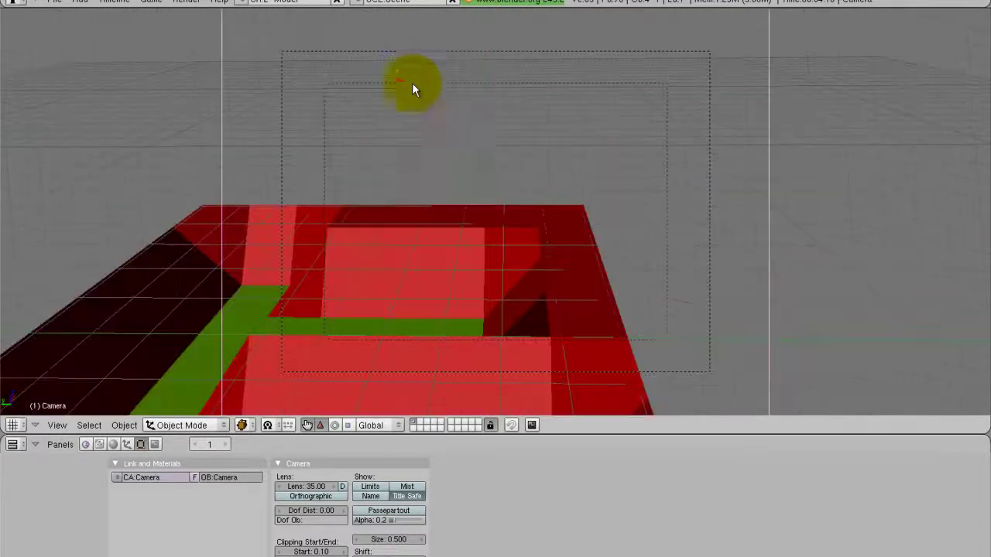
key(g)
key(z)
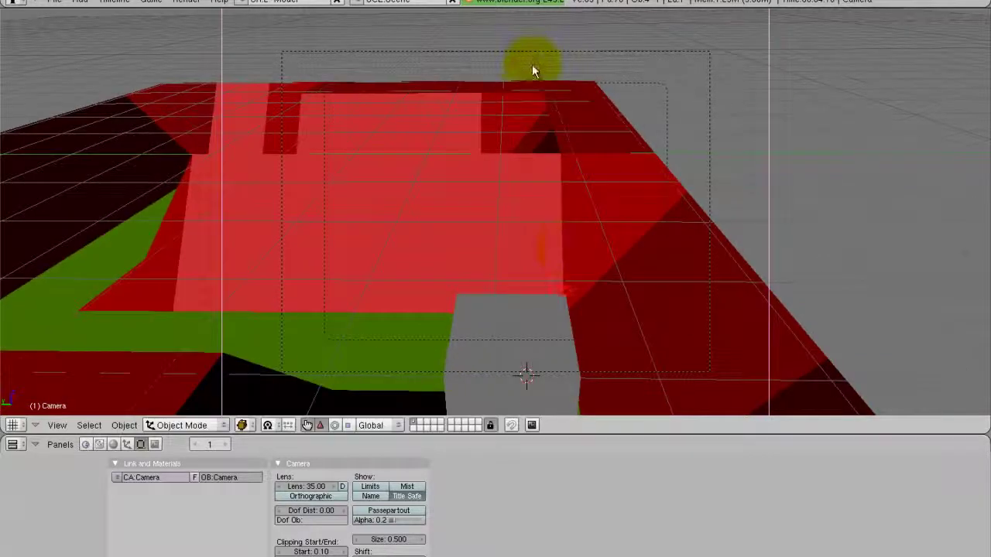
click(532, 127)
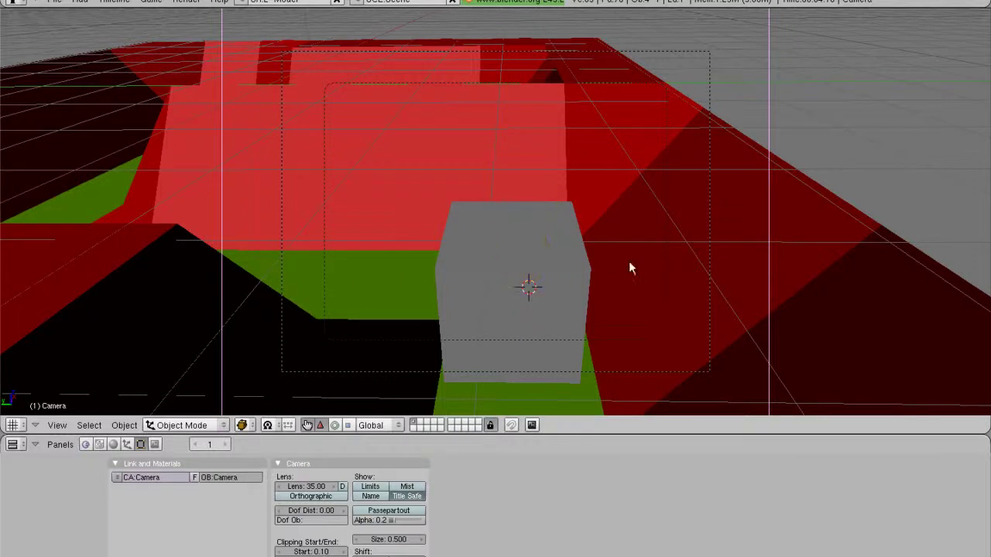
Step: Parent the camera to the cube and test-run the game with P, then stop it
right_click(457, 279)
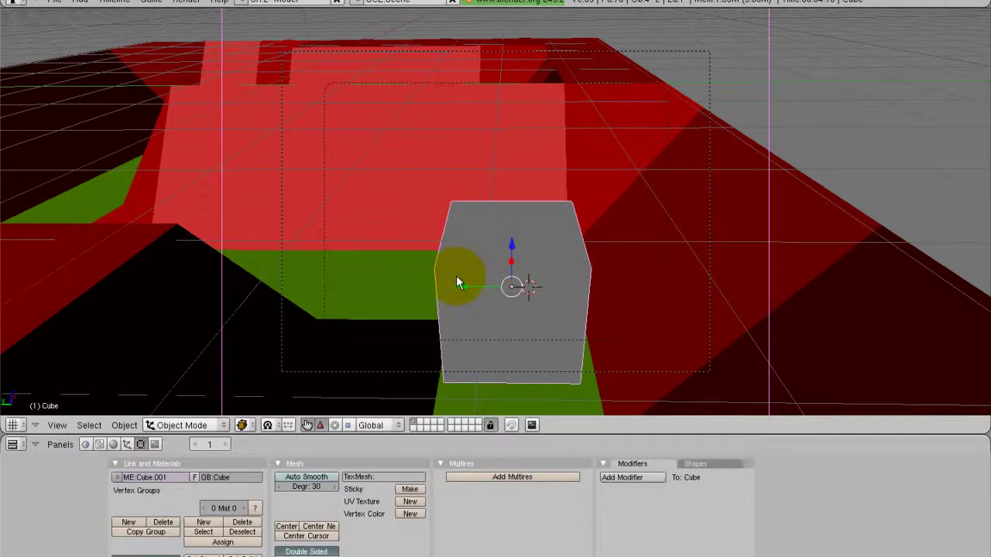
click(456, 277)
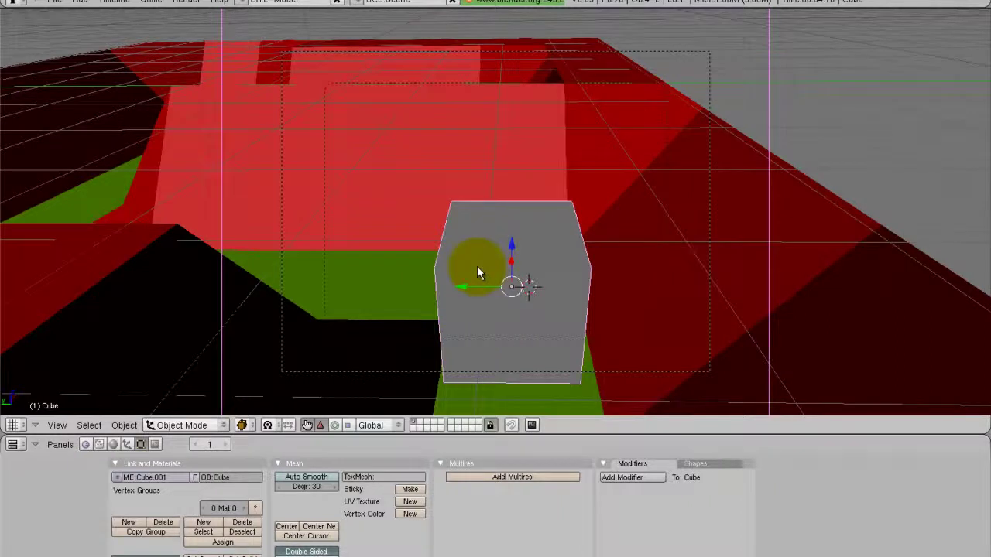
key(p)
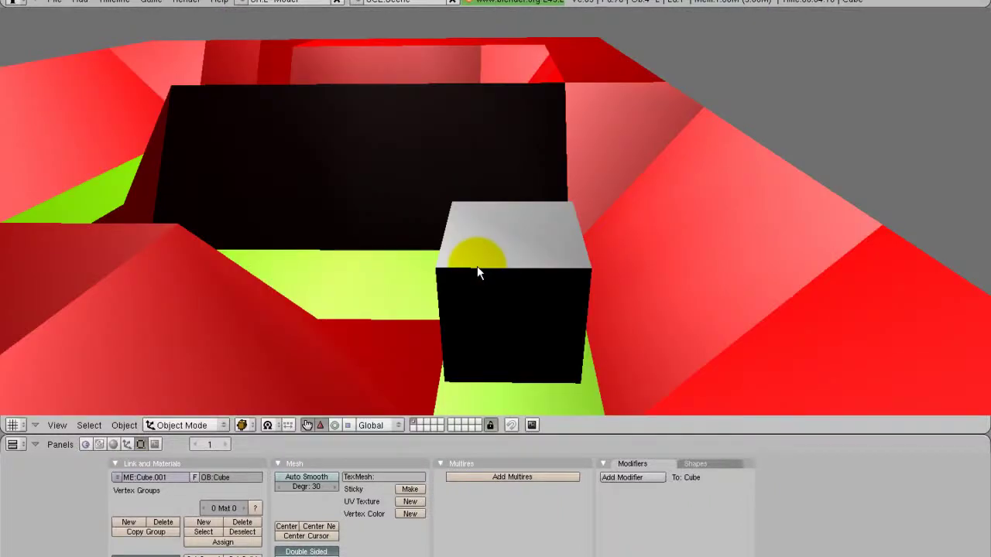
key(Escape)
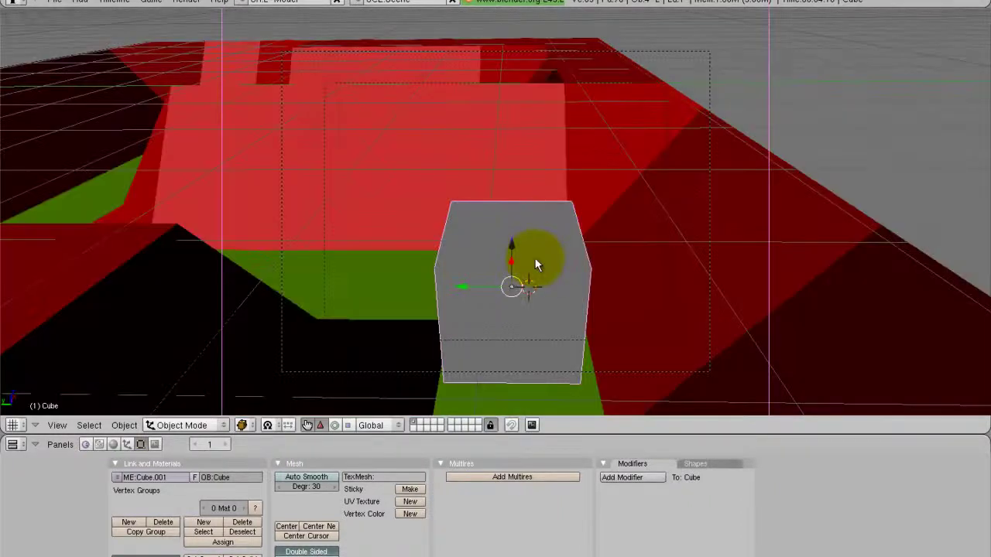
right_click(477, 280)
Step: Change the cube's physics type from Static to Dynamic in the Logic panel and test it in-game
right_click(464, 262)
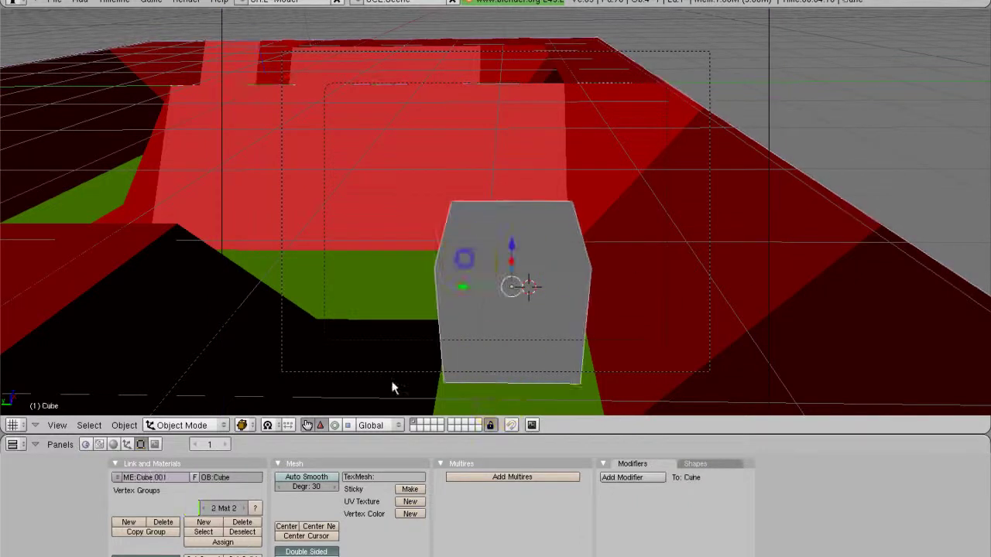
click(85, 447)
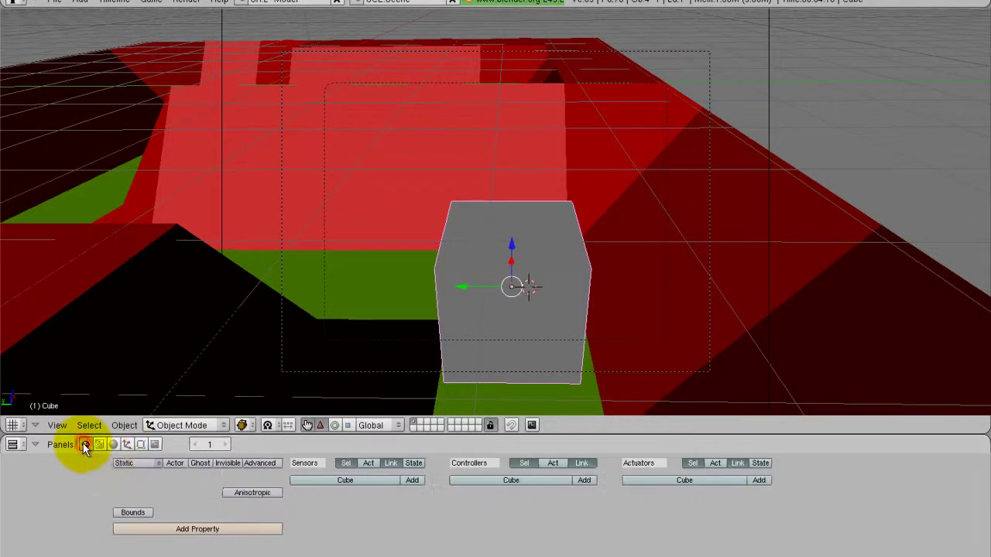
click(146, 464)
click(141, 415)
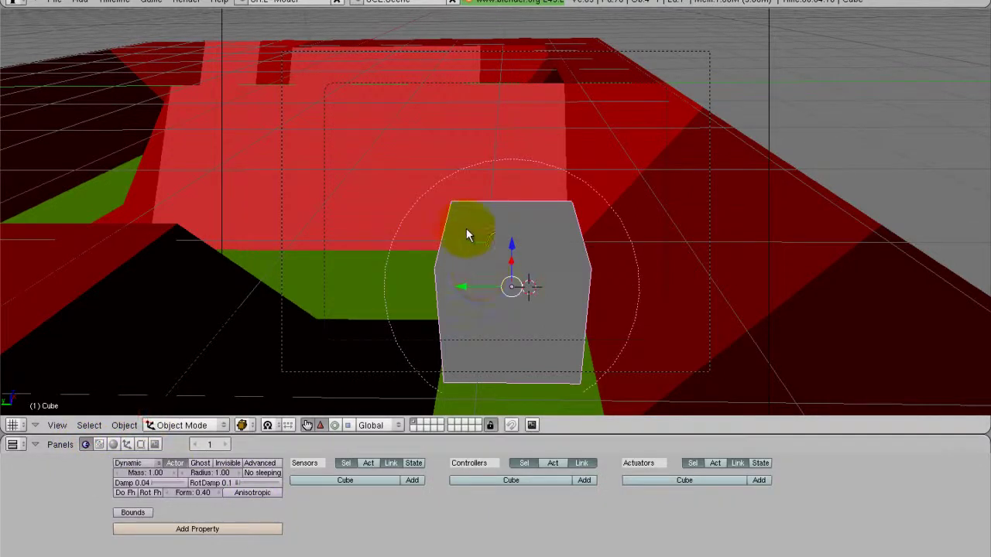
key(p)
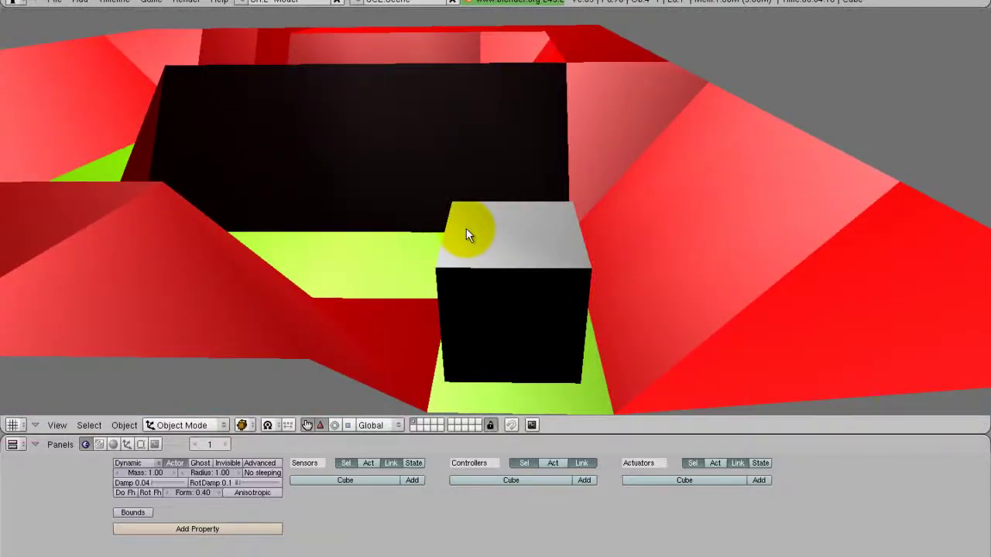
key(Escape)
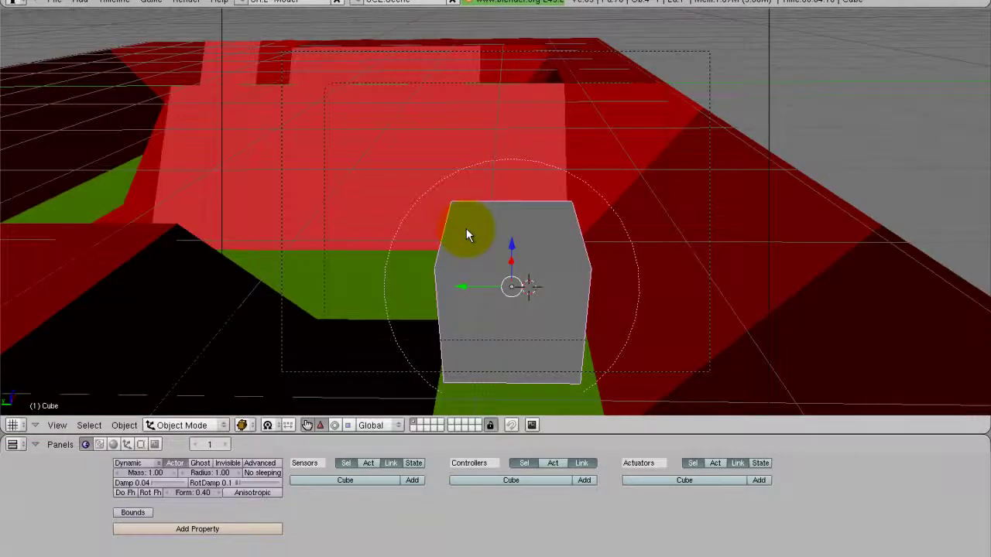
key(p)
key(Escape)
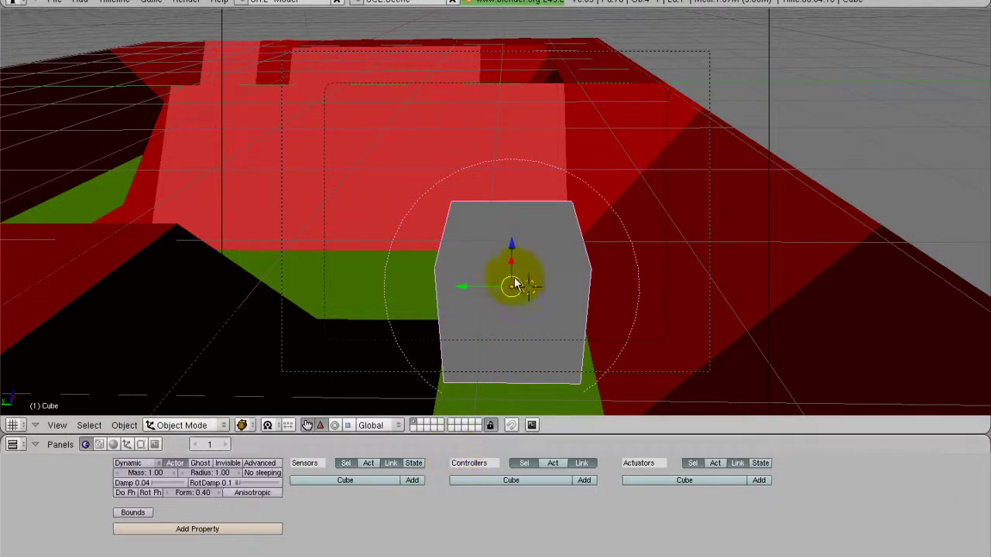
Step: Add a sensor, controller and motion actuator, making the sensor a Keyboard sensor on W
click(410, 482)
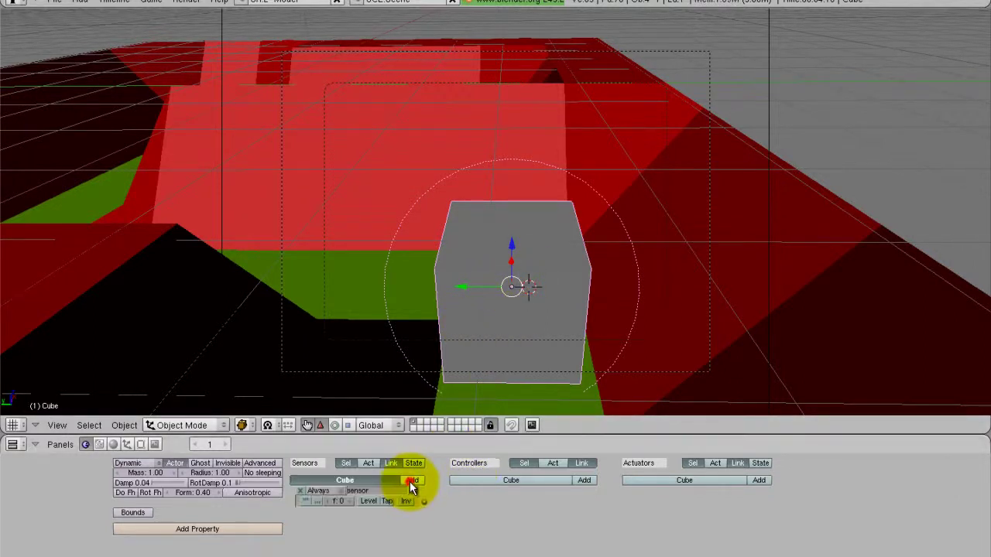
click(594, 480)
click(759, 480)
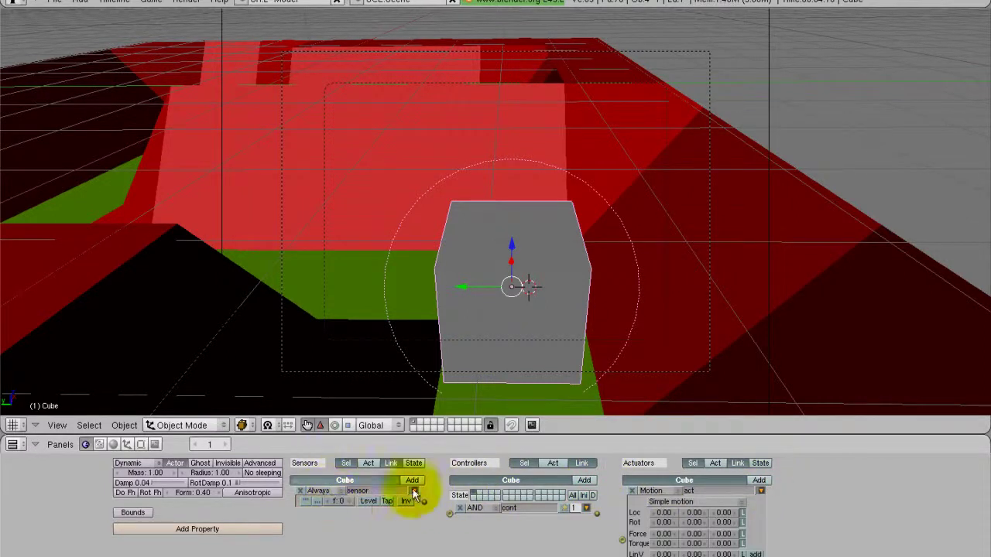
click(319, 492)
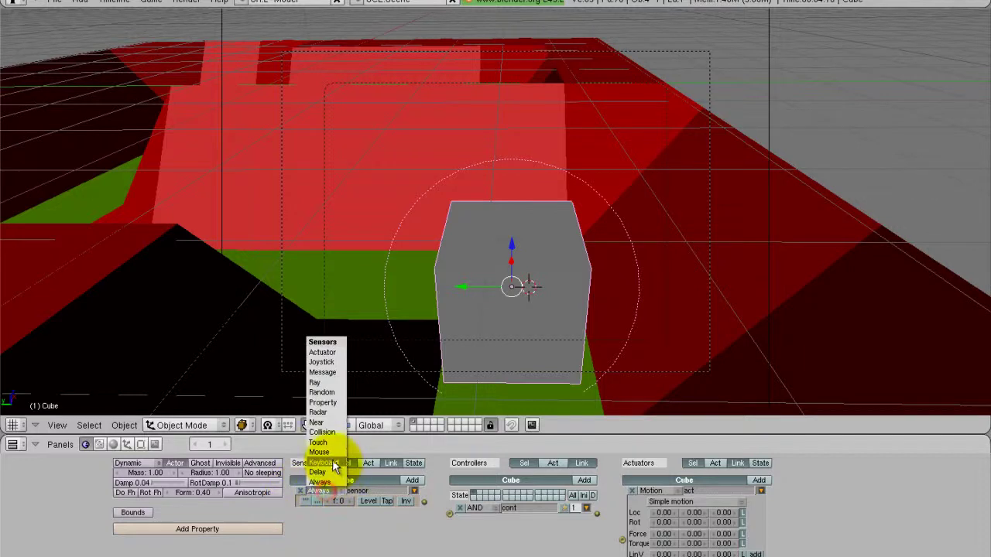
click(333, 463)
key(w)
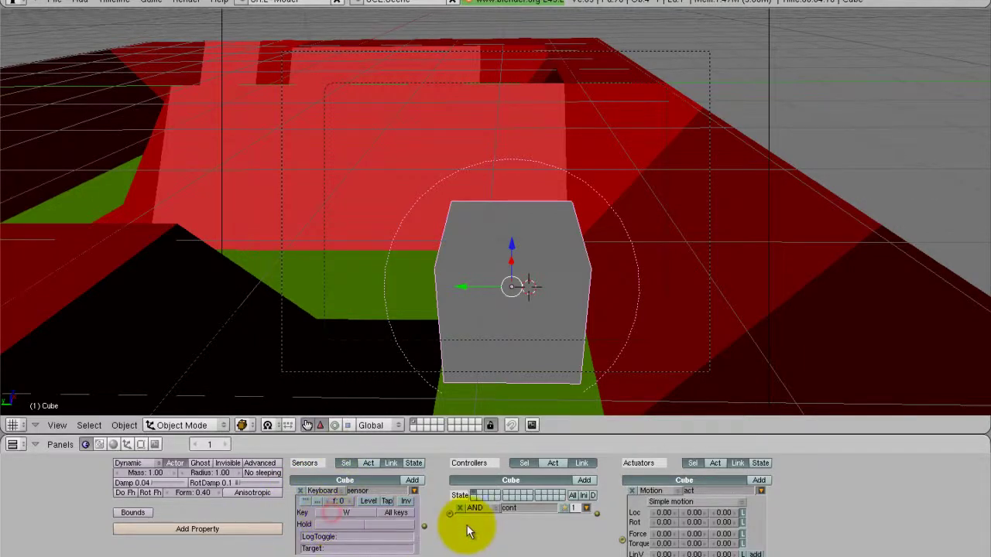
Step: Wire sensor to AND controller to motion actuator and set its first Loc value to 0.05
drag(446, 527, 448, 513)
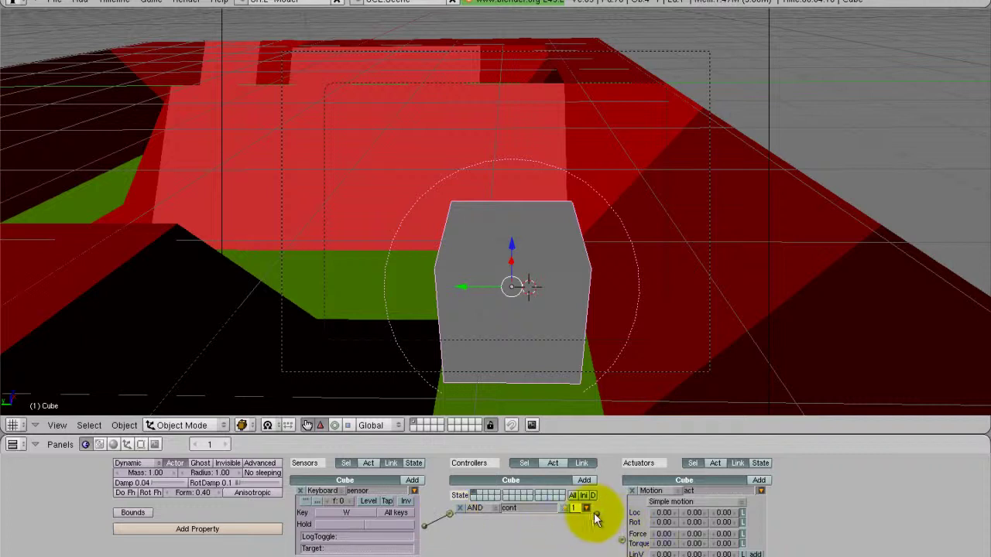
drag(596, 514, 622, 540)
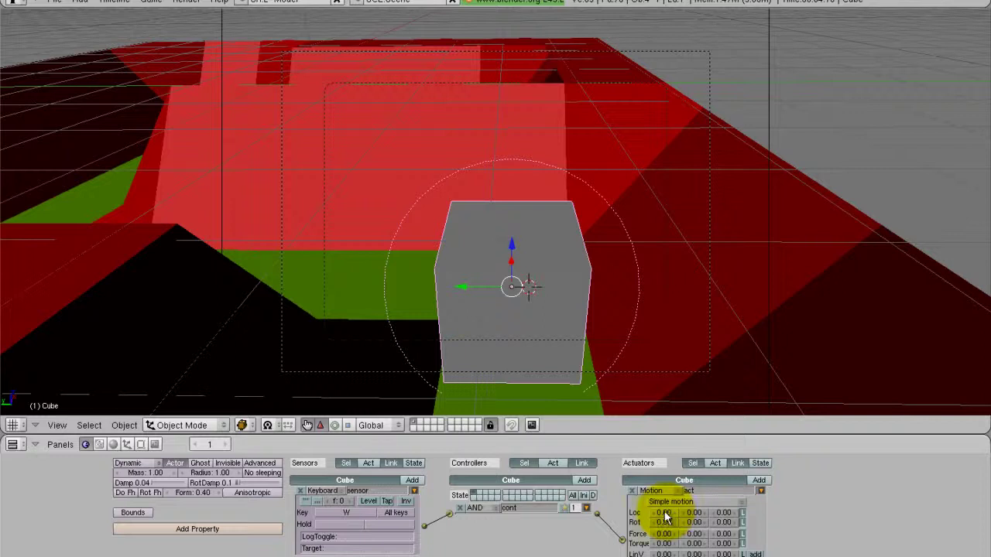
click(662, 513)
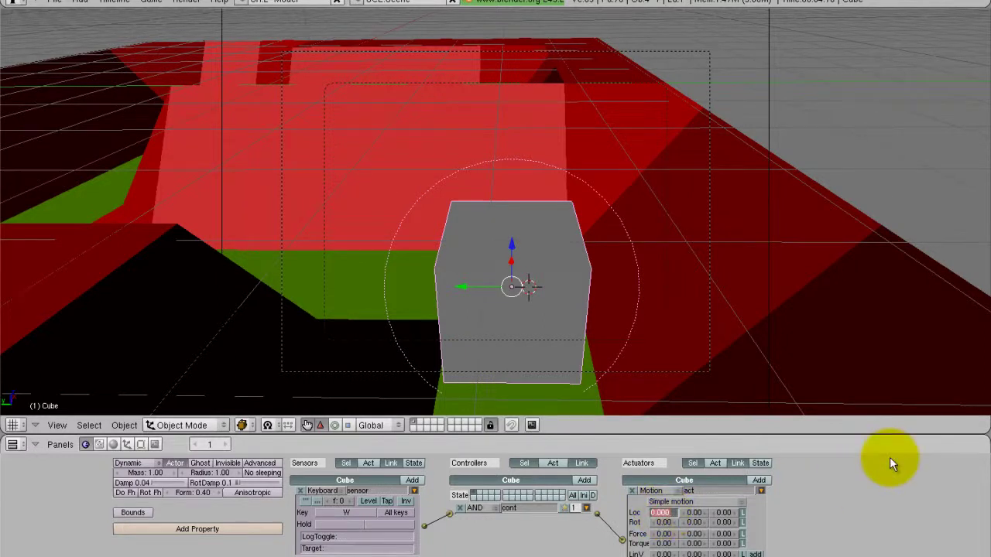
text(0.05)
key(Return)
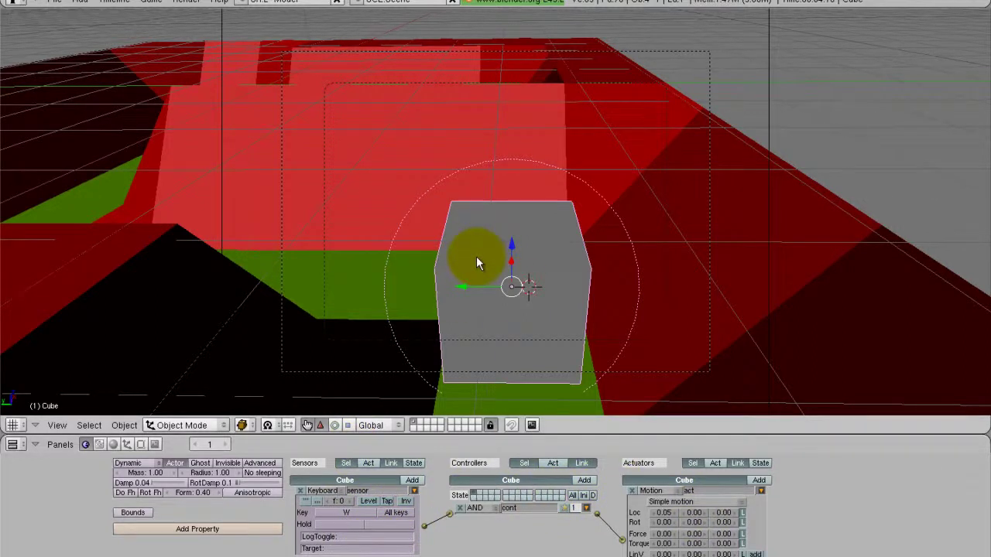
key(p)
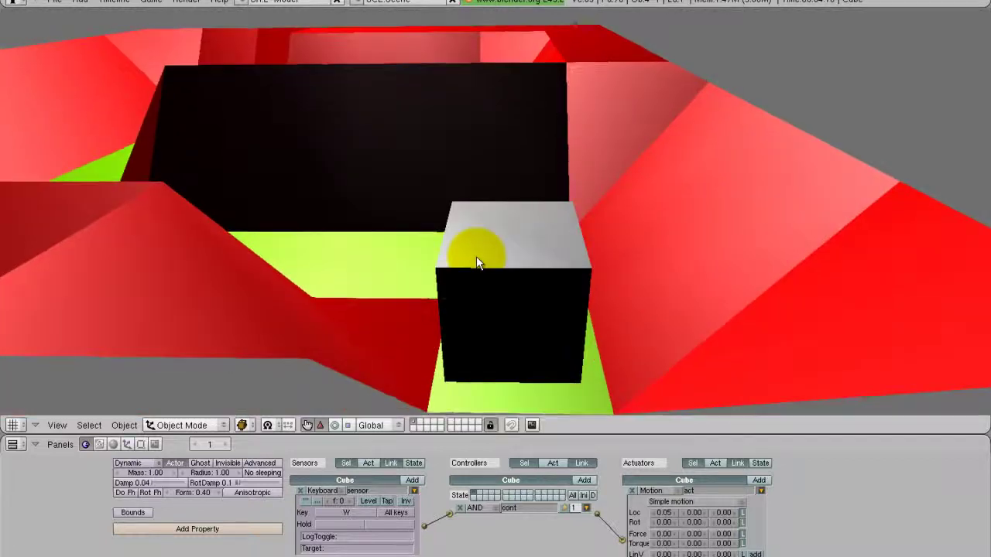
key(w)
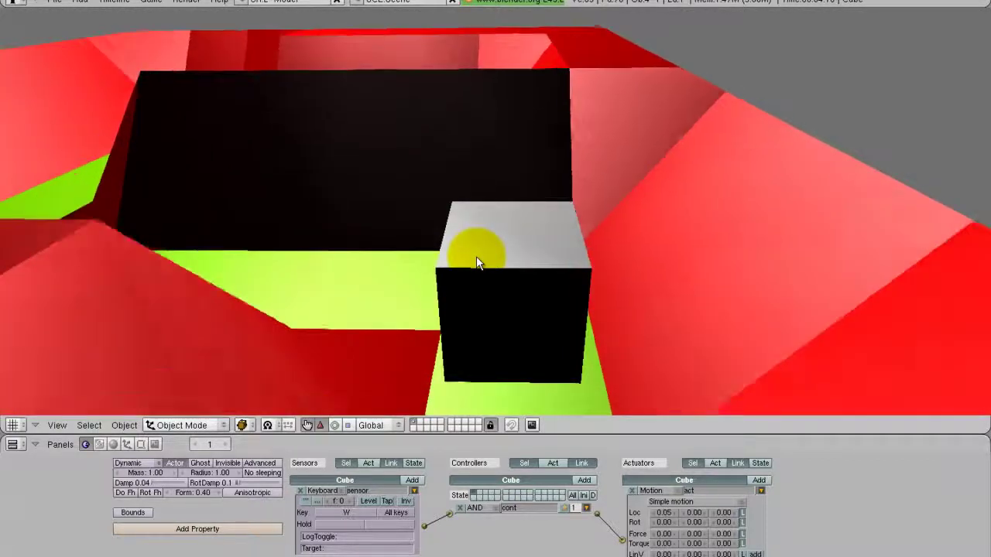
key(w)
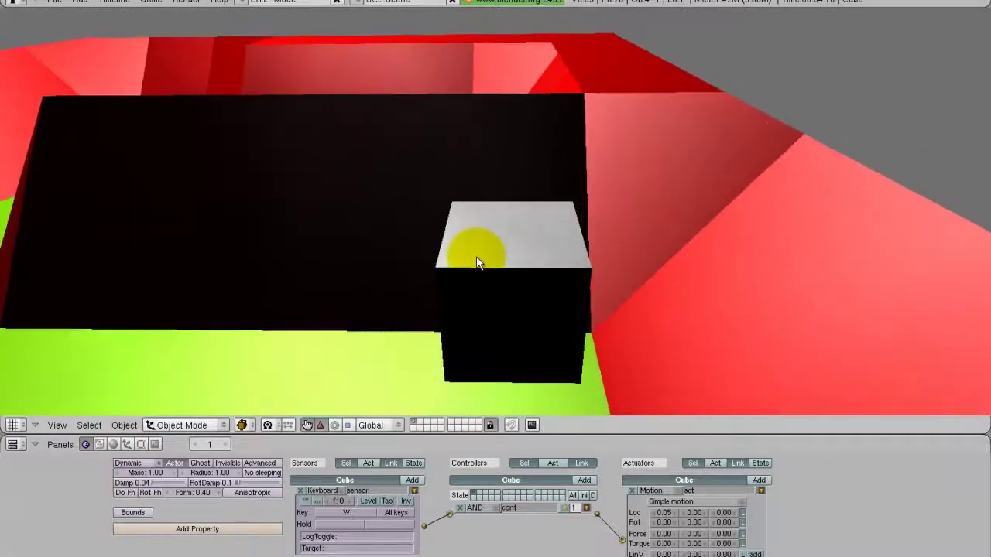
key(w)
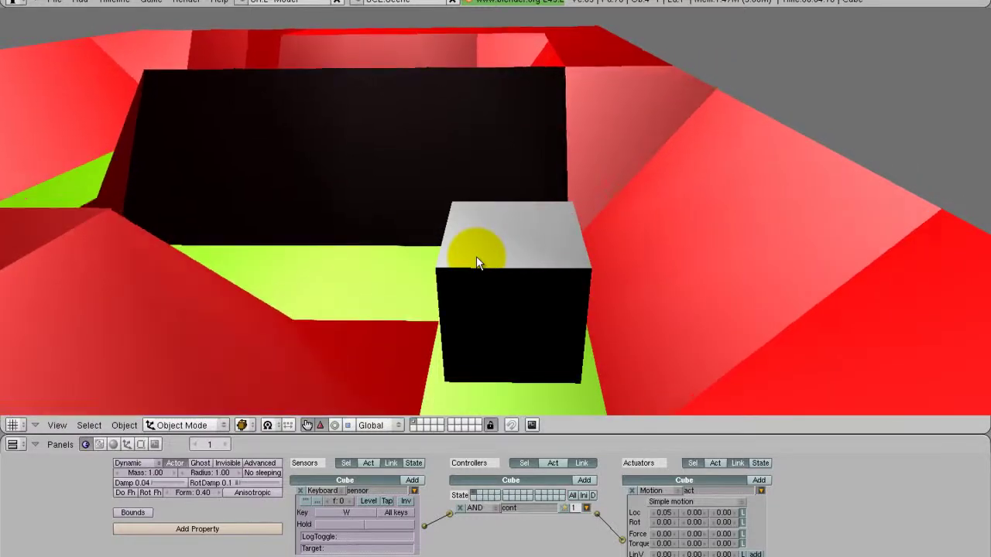
key(Escape)
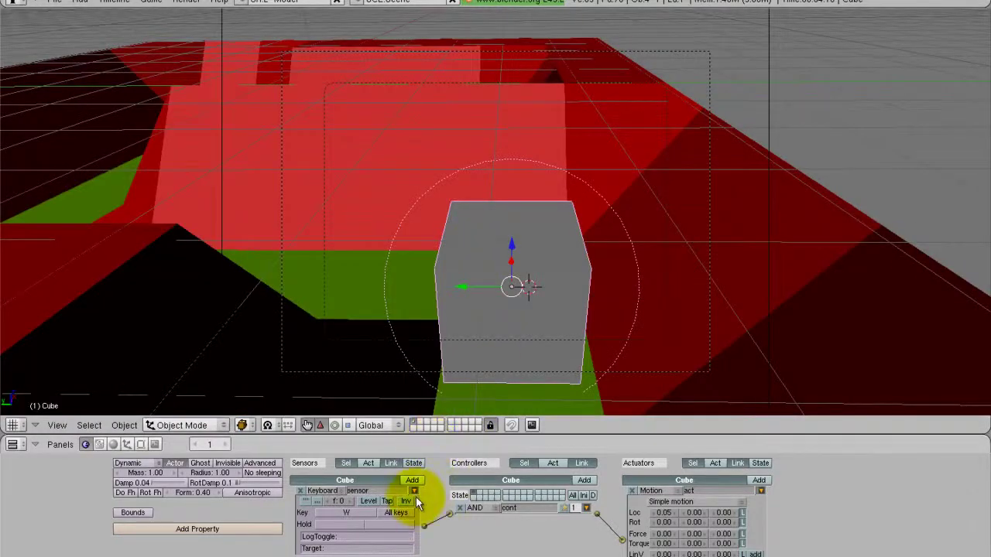
Step: Collapse the existing bricks, add a Keyboard sensor for key A and wire it to a new AND controller
click(415, 492)
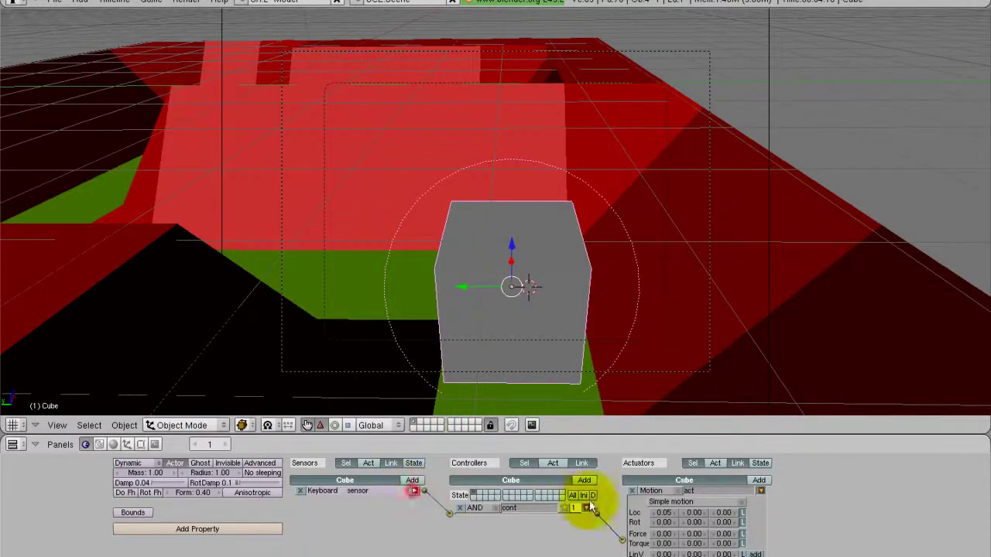
click(761, 491)
click(417, 482)
click(325, 500)
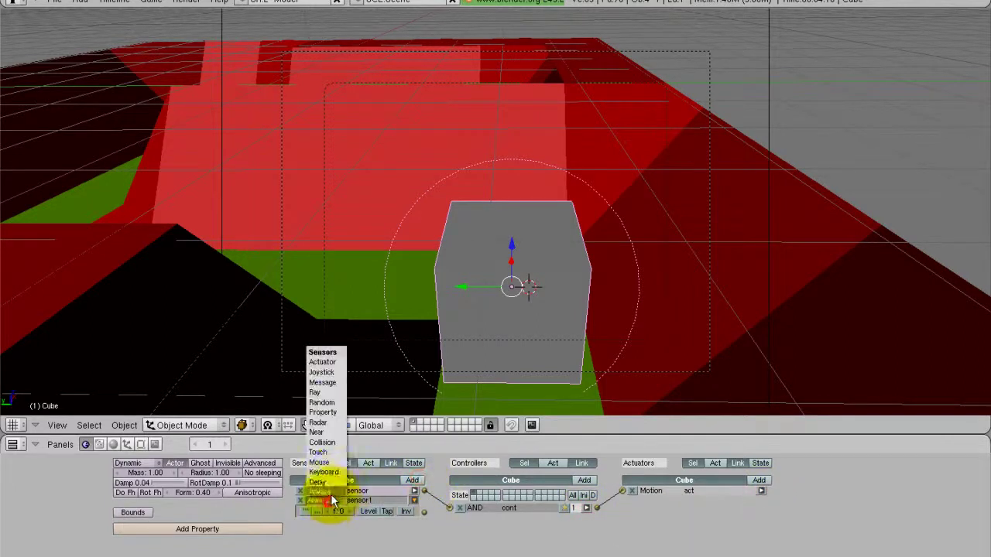
click(327, 478)
click(335, 523)
key(a)
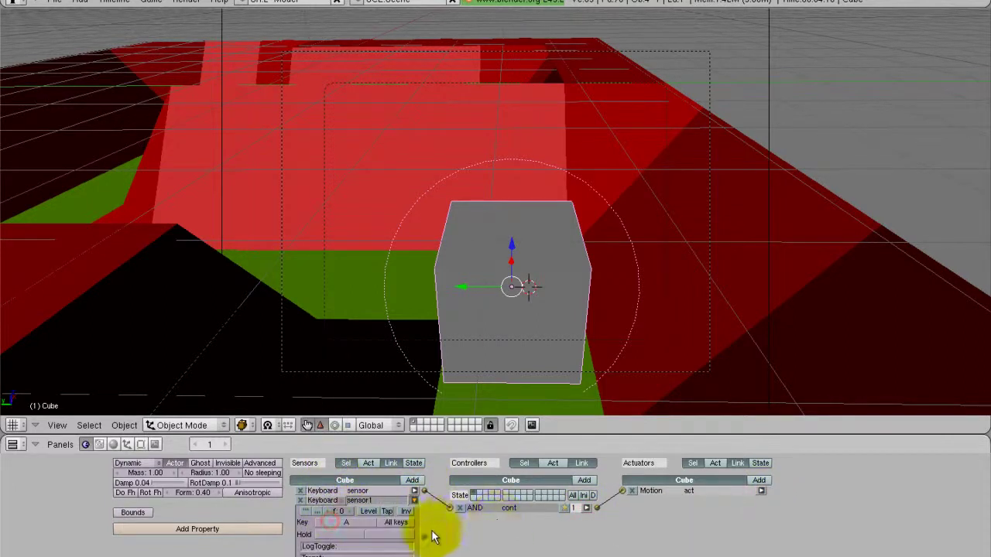
click(584, 481)
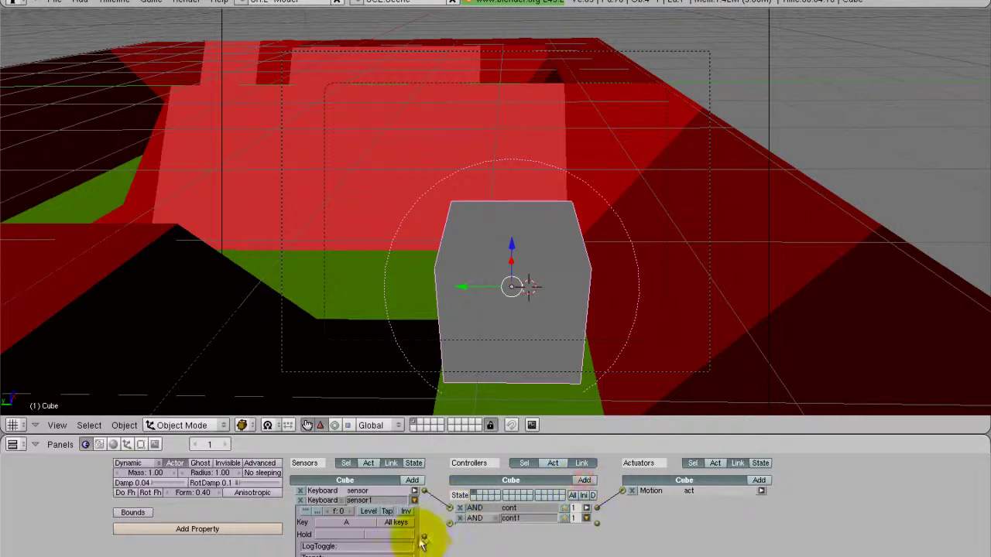
drag(425, 540, 449, 523)
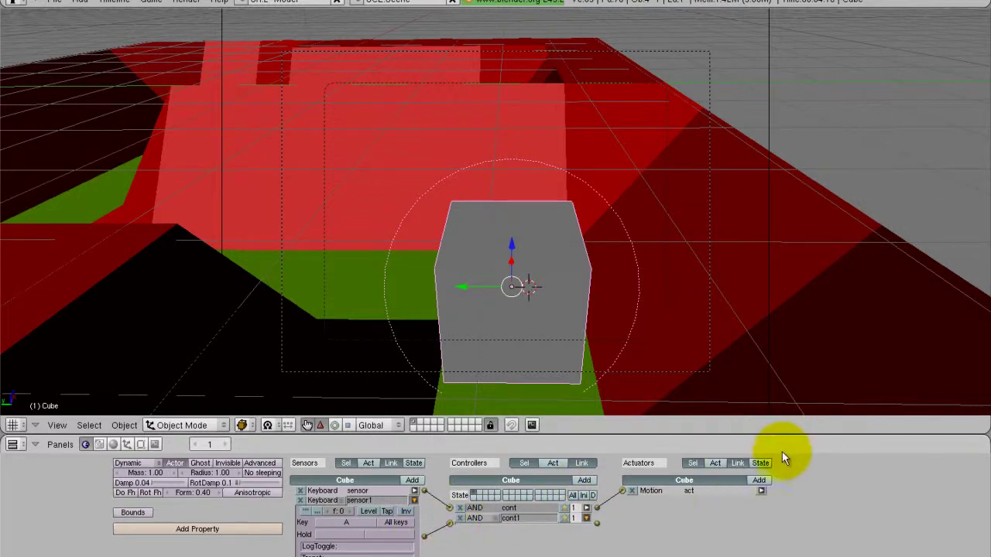
Step: Add a second Motion actuator with third Rot value -0.10 and link cont1 to it
click(758, 480)
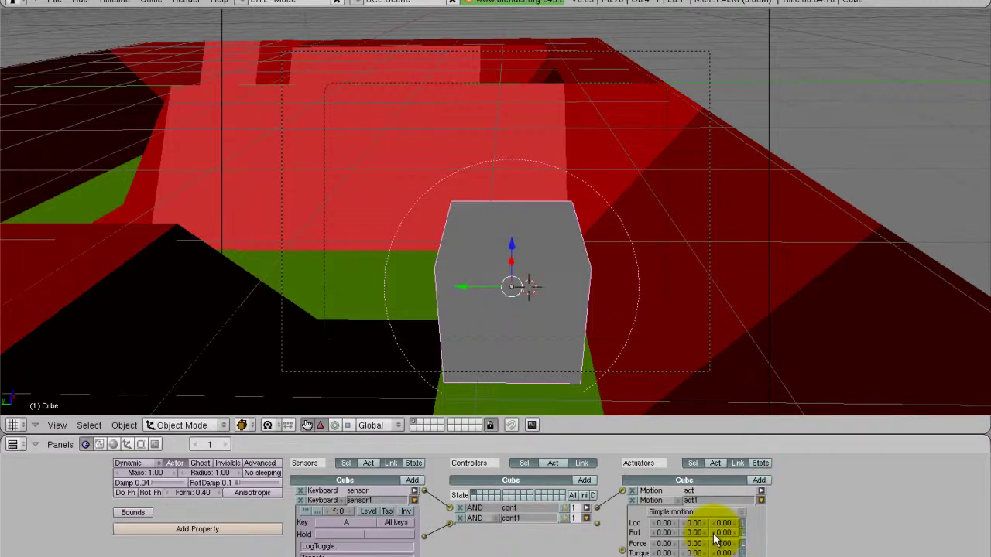
click(724, 533)
text(-0.1)
key(Return)
drag(598, 525, 621, 551)
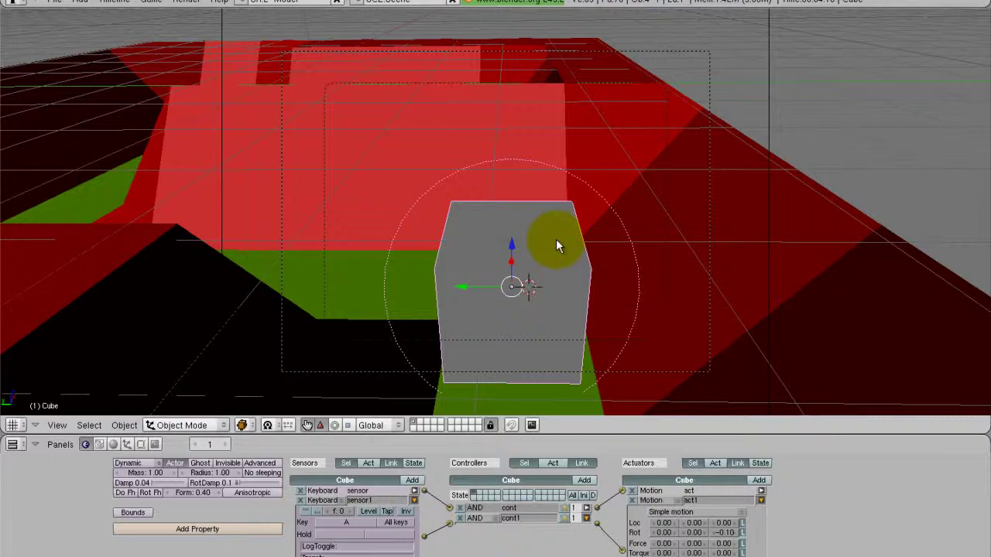
Step: Run the game twice to test the turning, stopping with Esc each time
key(p)
key(Escape)
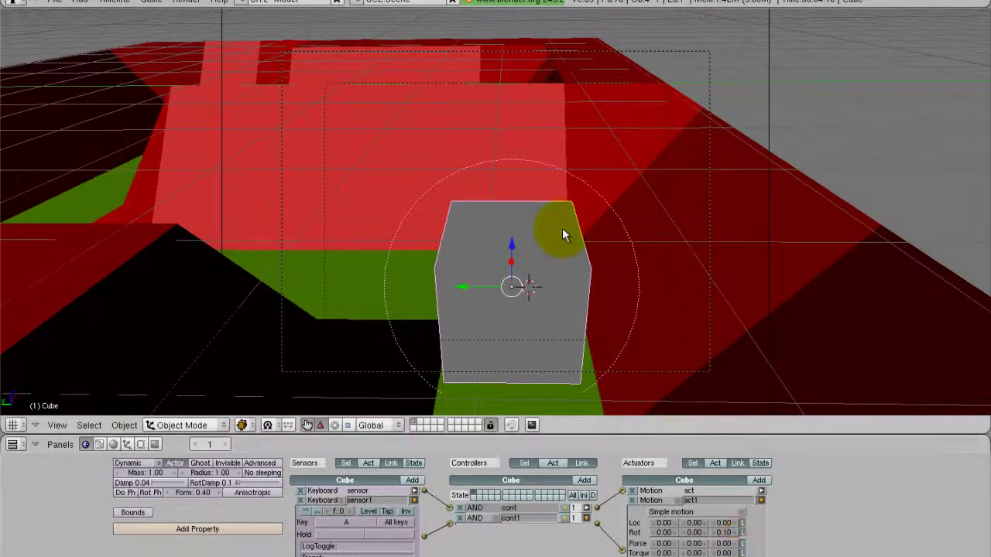
key(p)
key(Escape)
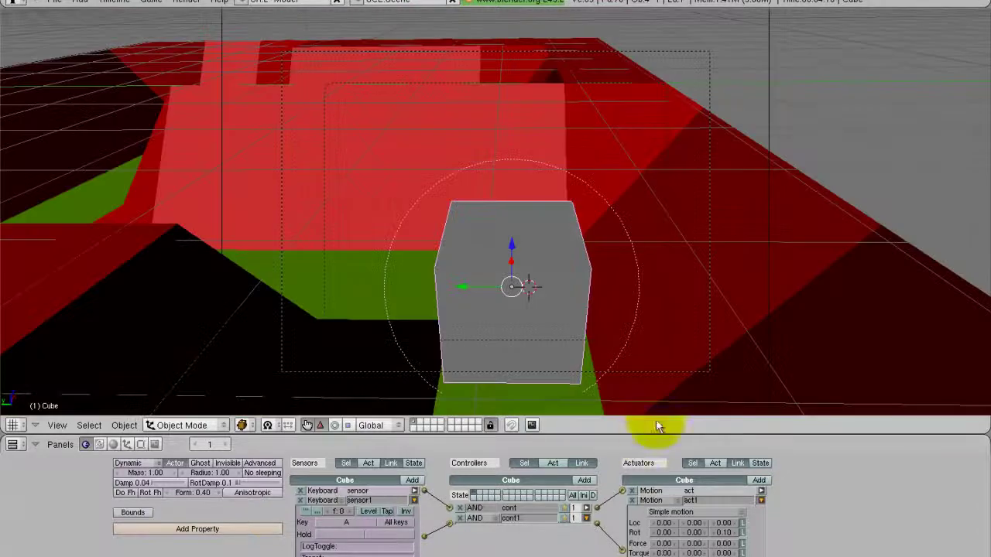
Step: Add a Keyboard sensor for key D and connect it to a third AND controller cont2
click(761, 500)
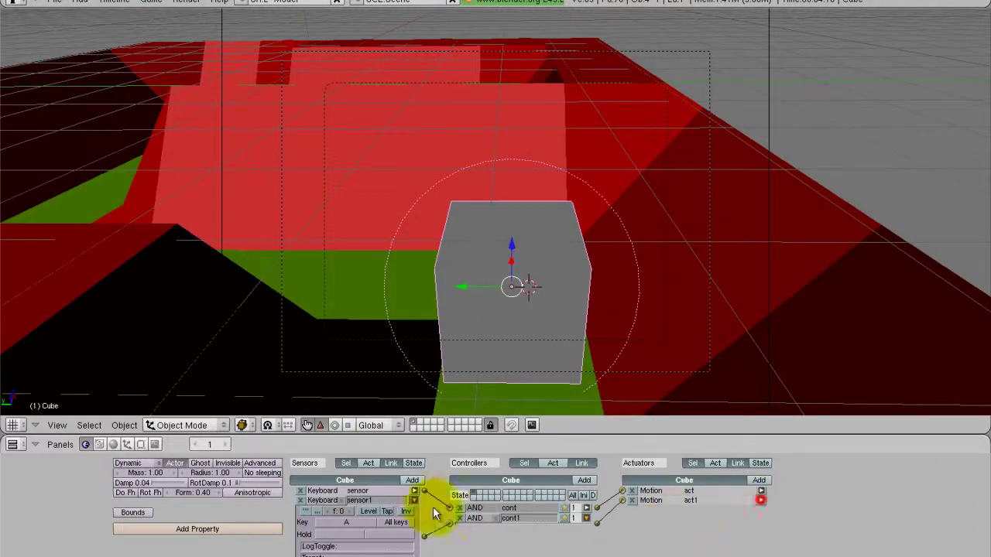
click(415, 499)
click(412, 480)
click(330, 509)
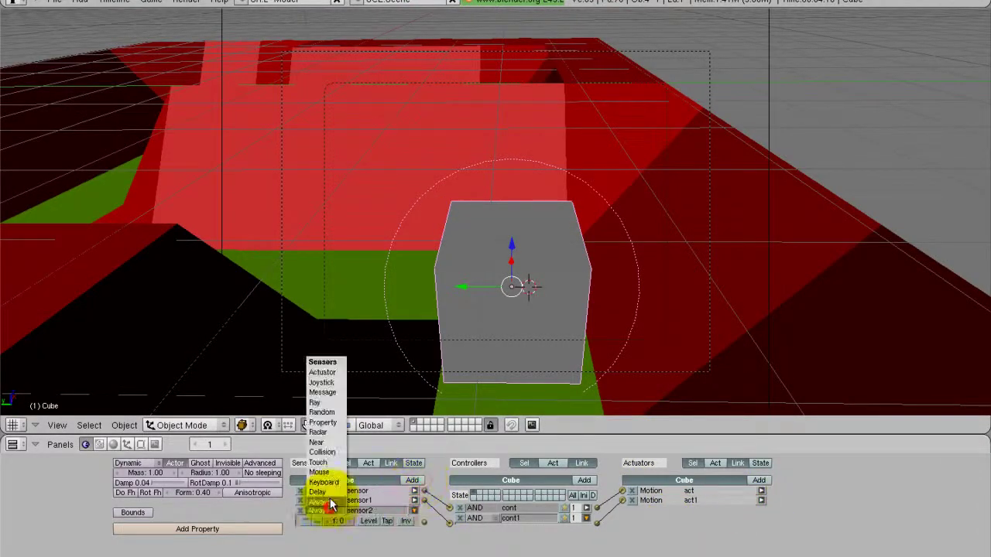
click(327, 486)
key(d)
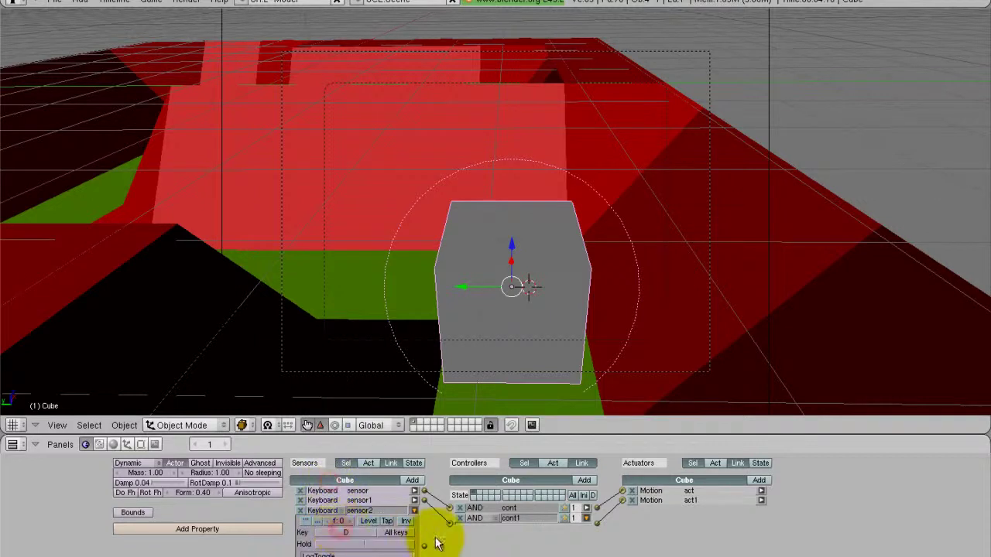
click(584, 480)
drag(424, 546, 449, 534)
Step: Add a third Motion actuator with third Rot value -0.10 and link cont2 to it
click(760, 482)
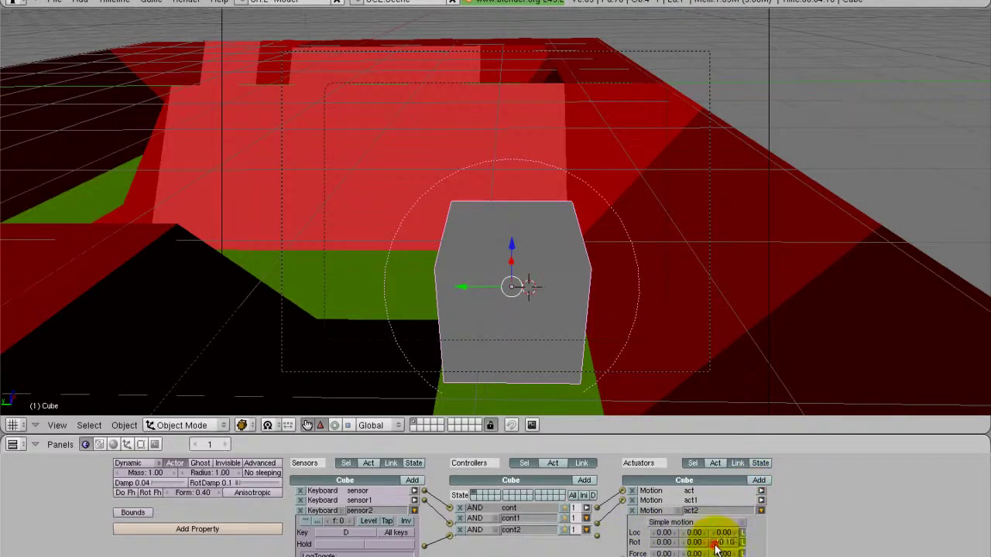
drag(718, 548, 682, 550)
drag(598, 534, 640, 543)
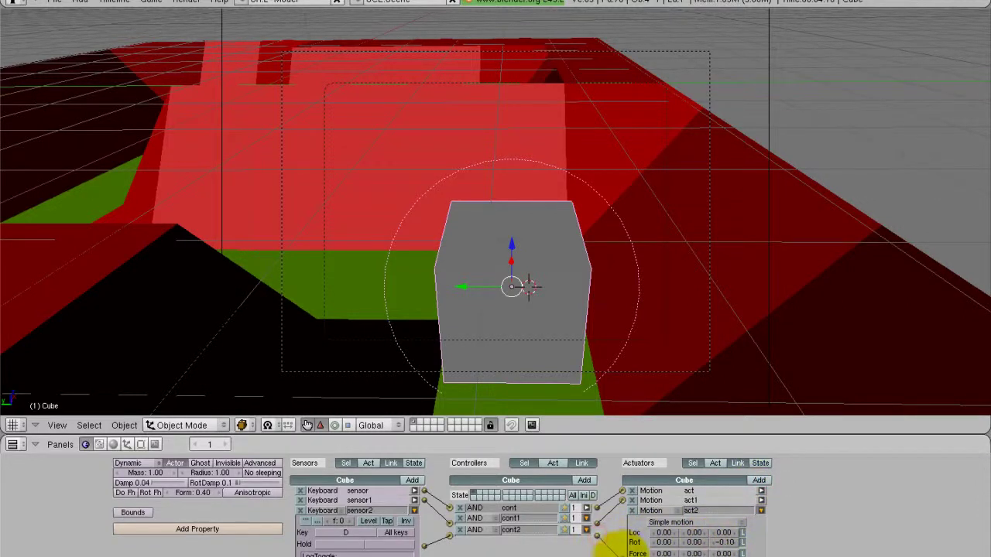
Step: Run the game, turn the cube through the maze with D, then exit with Esc
key(p)
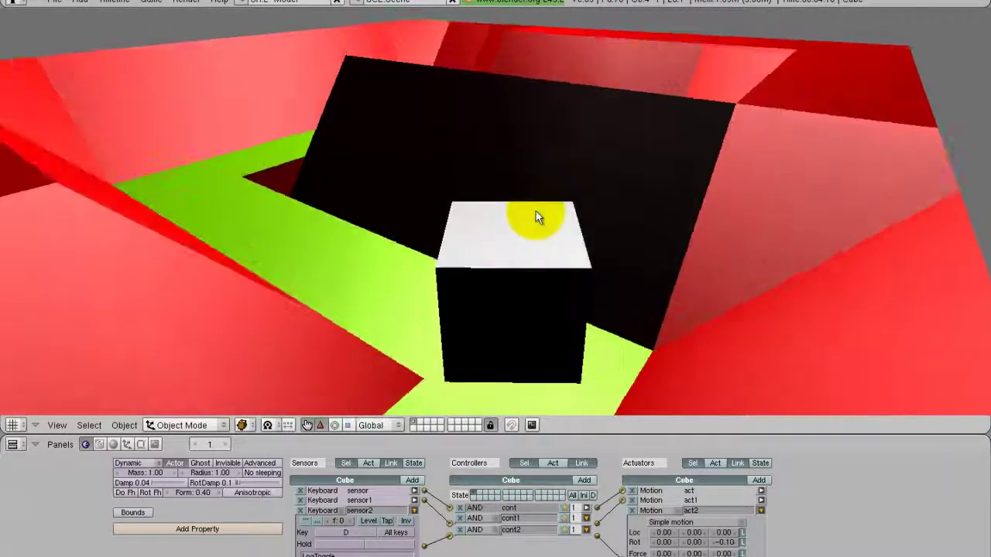
key(d)
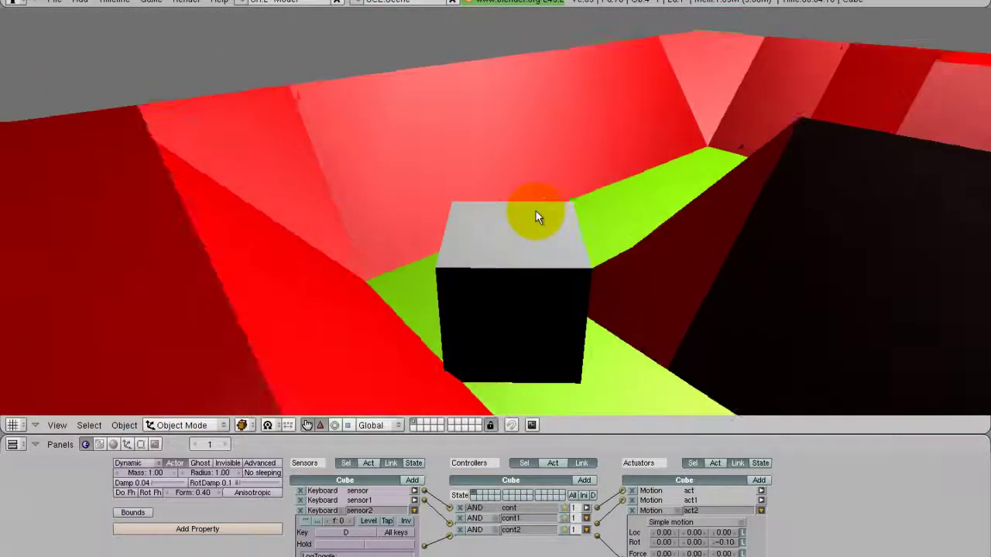
key(d)
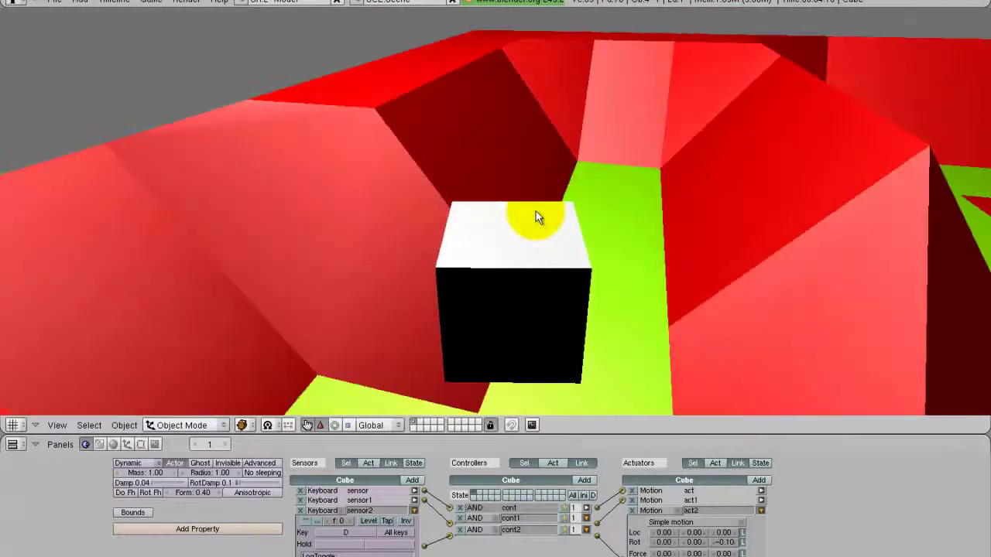
key(d)
key(Escape)
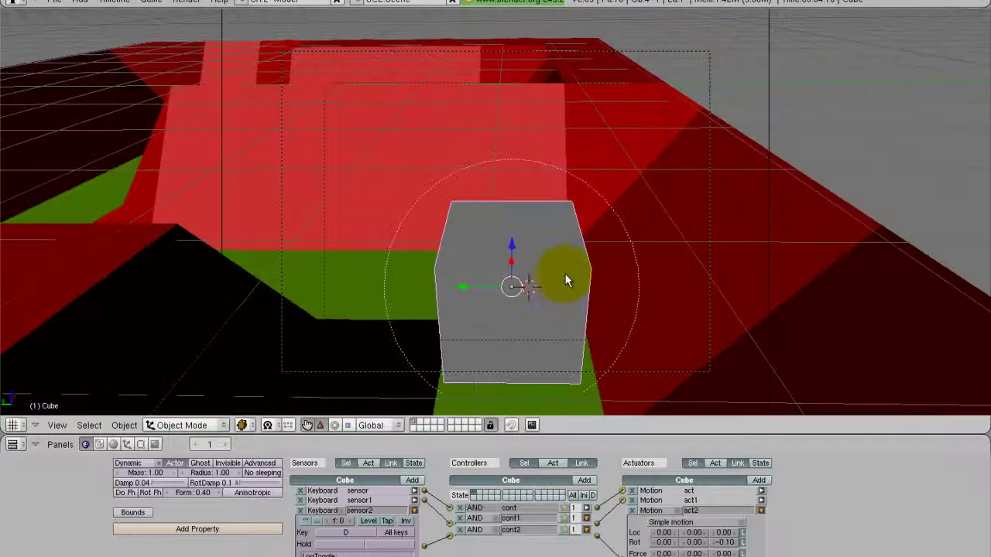
Step: From the top view, add a new plane mesh and scale it down
middle_drag(631, 244, 568, 252)
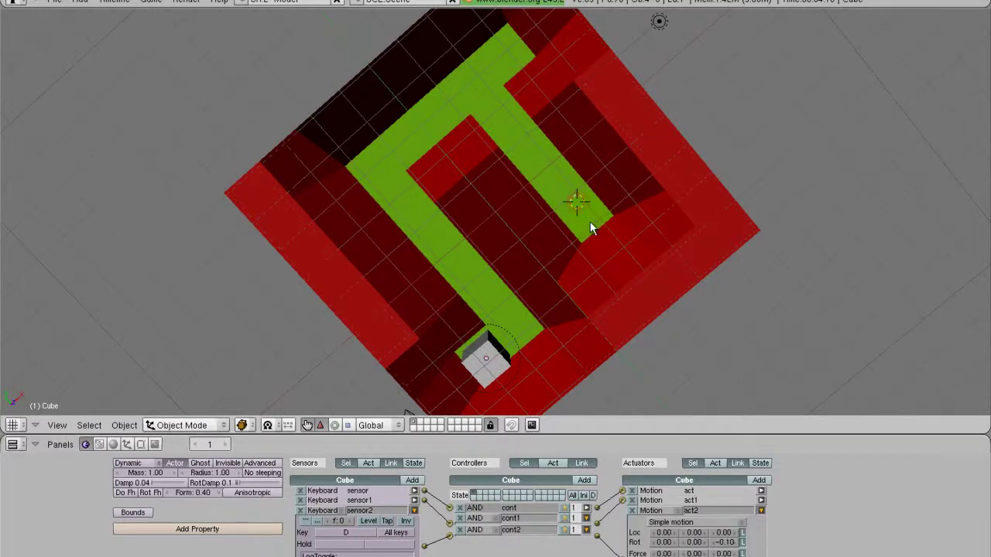
key(KP_7)
key(space)
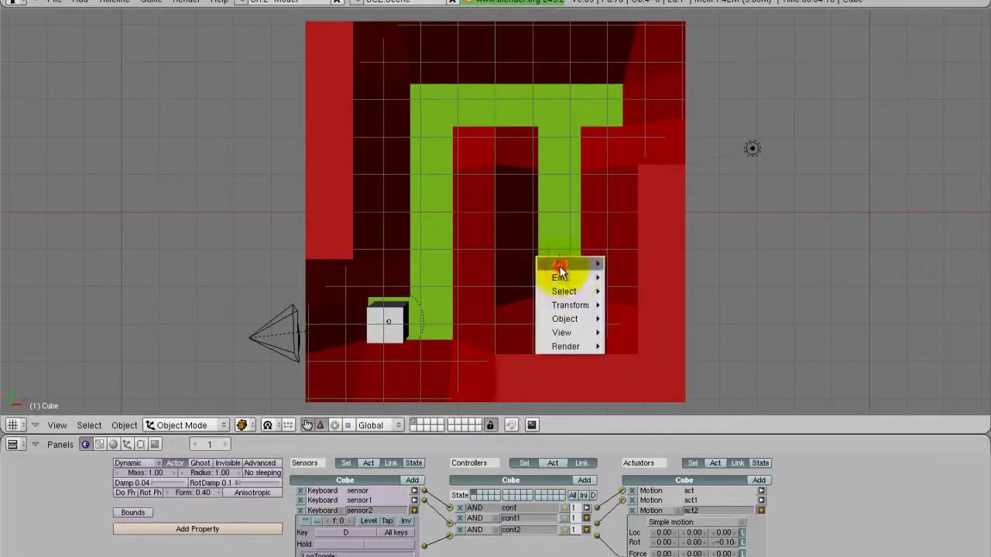
mouse_move(585, 264)
mouse_move(673, 275)
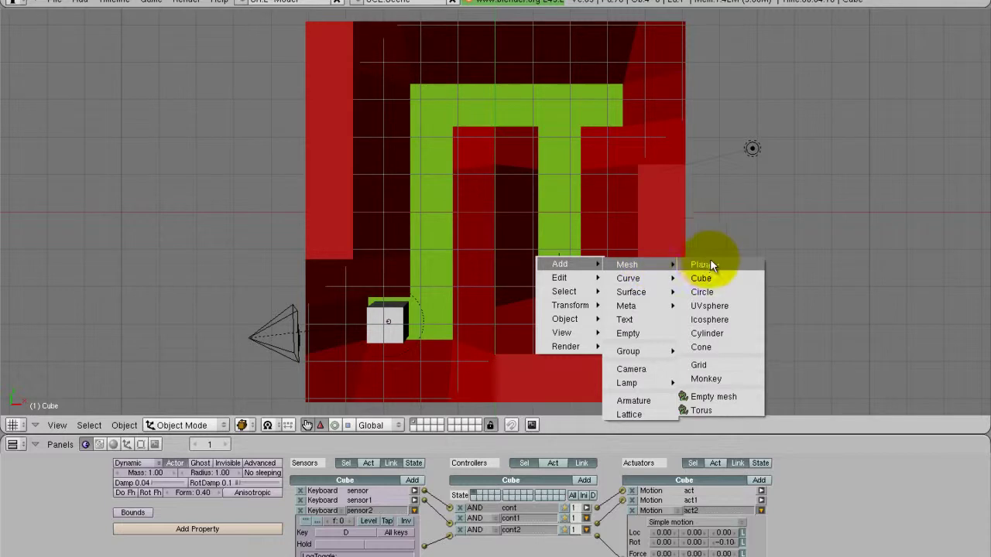
click(711, 261)
key(s)
click(681, 293)
Step: Move the plane along Y and X onto the corridor's top-left corner and add a sensor to it
key(g)
key(z)
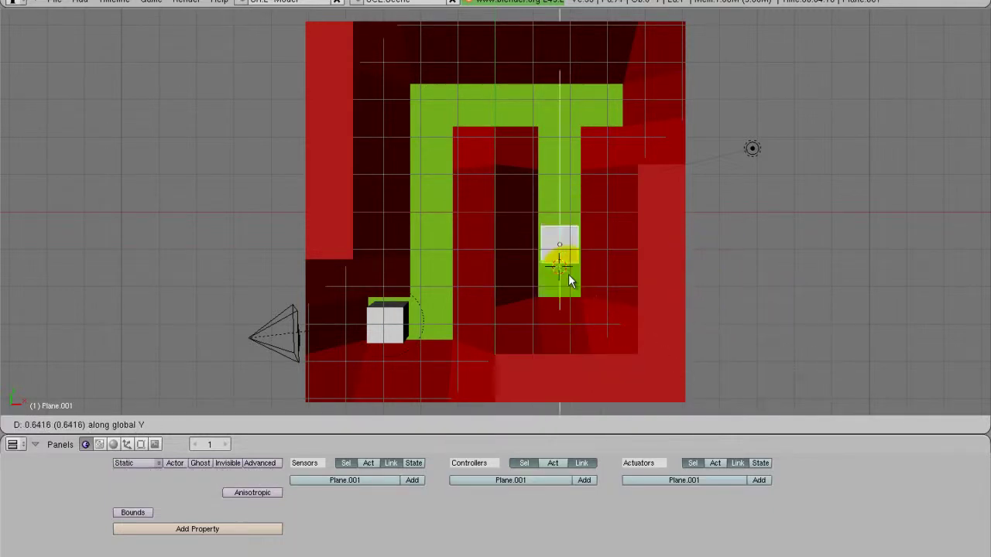
key(y)
key(y)
click(567, 139)
key(g)
key(x)
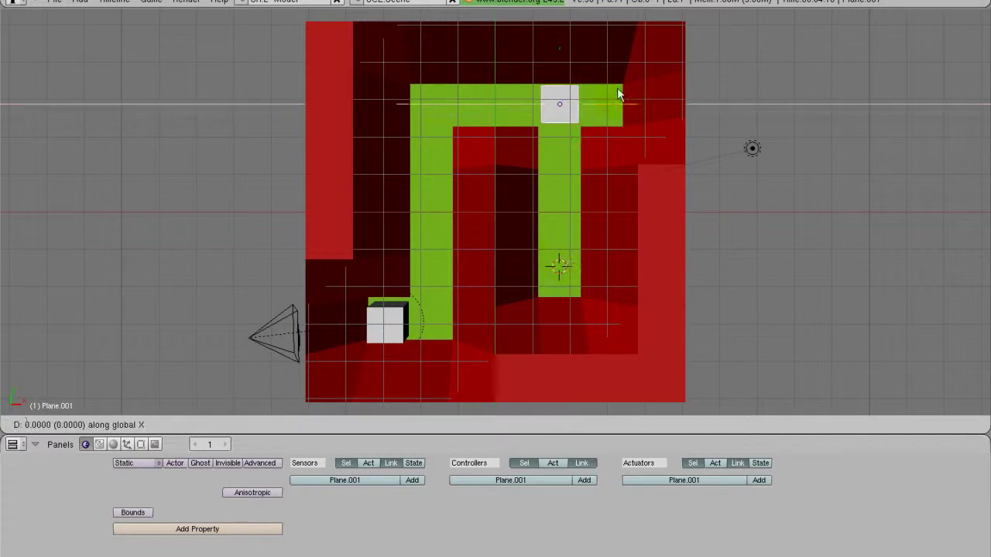
click(493, 132)
key(g)
key(x)
click(488, 128)
click(412, 480)
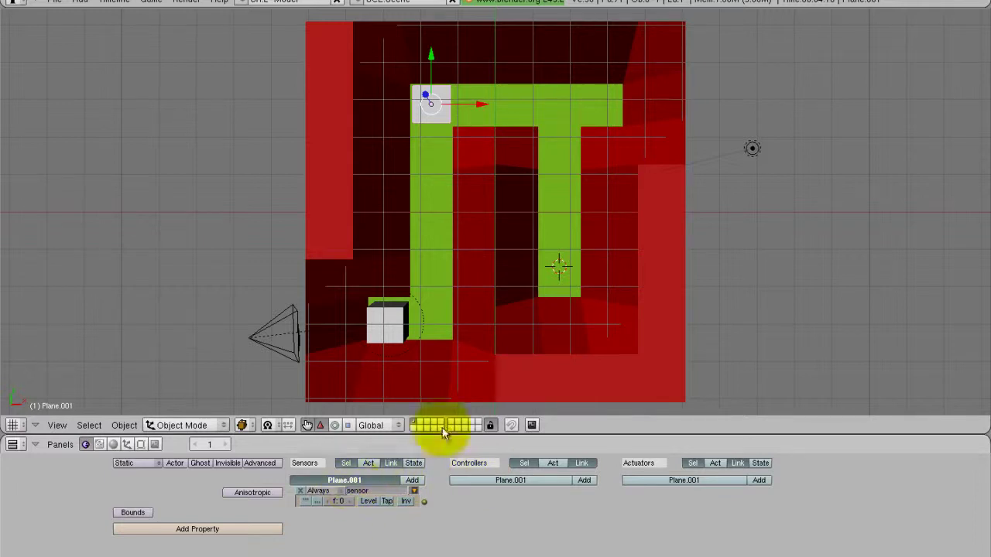
Step: Add a controller and actuator, and make the sensor a Collision sensor for property 'player'
key(KP_3)
key(KP_1)
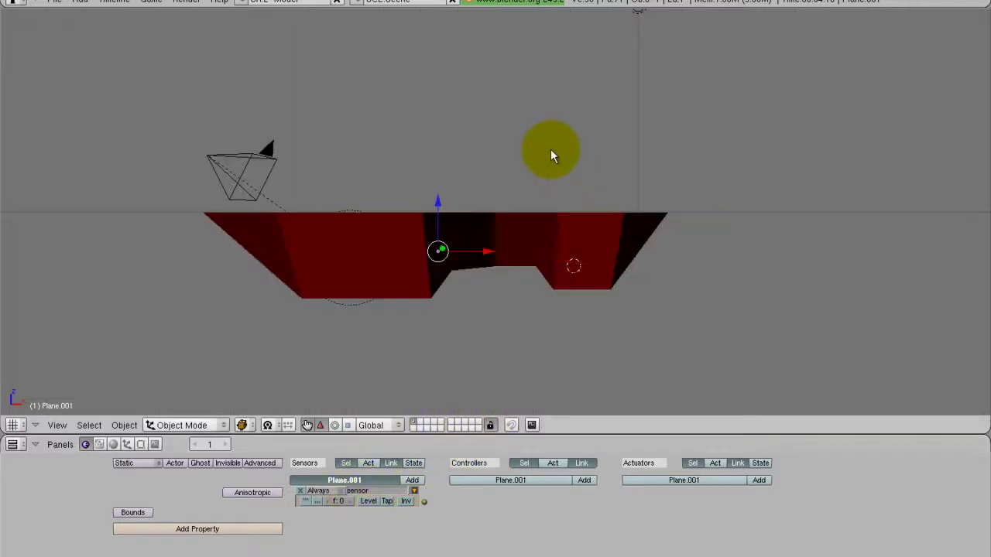
key(KP_7)
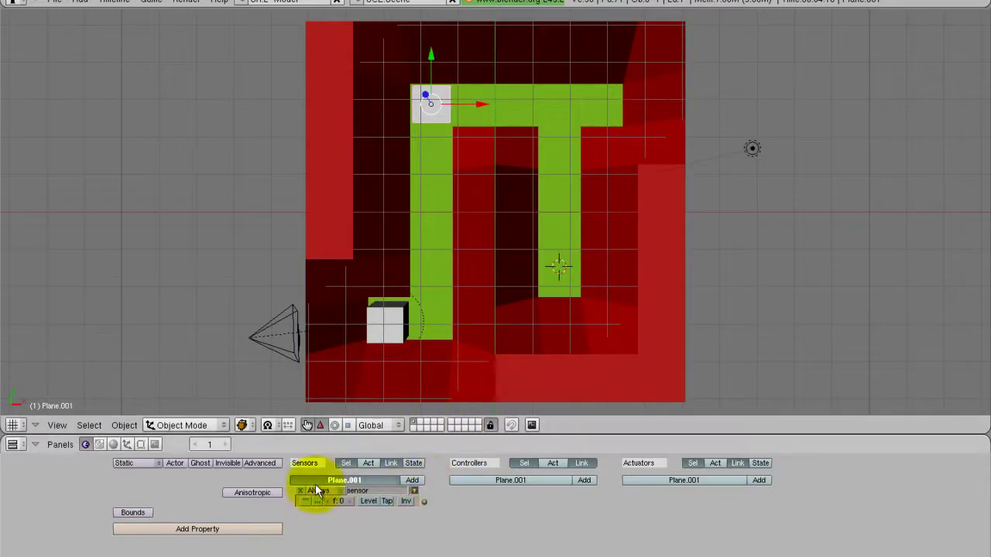
click(586, 481)
click(759, 481)
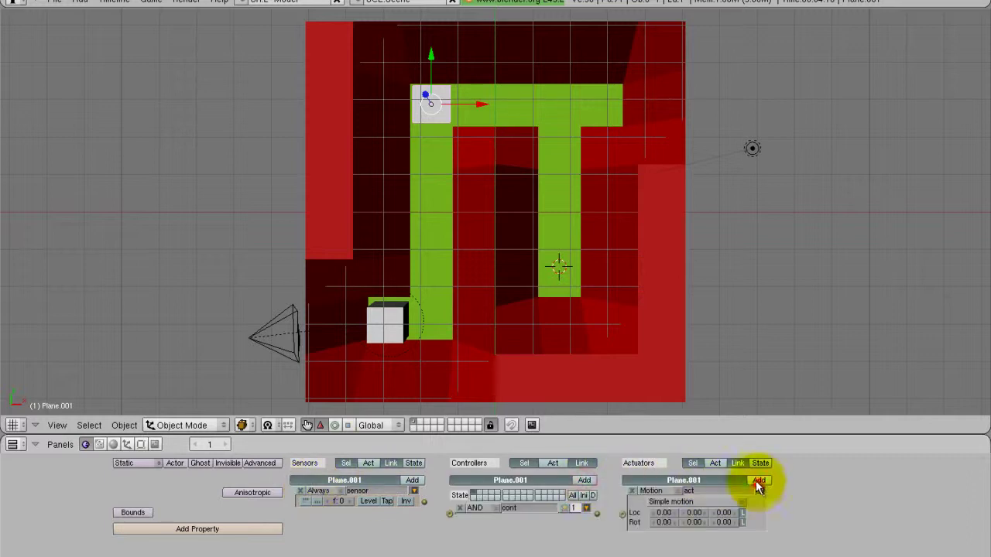
click(319, 491)
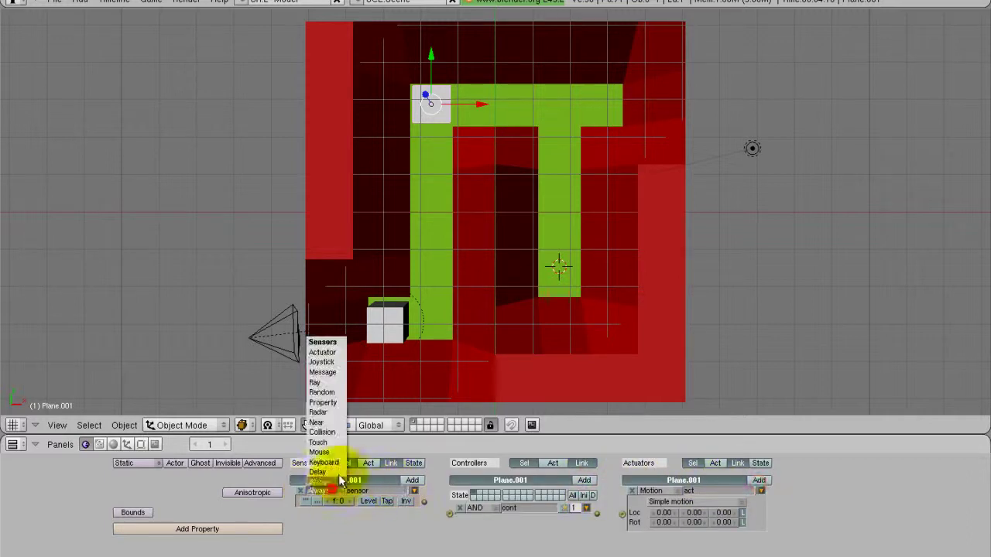
click(323, 432)
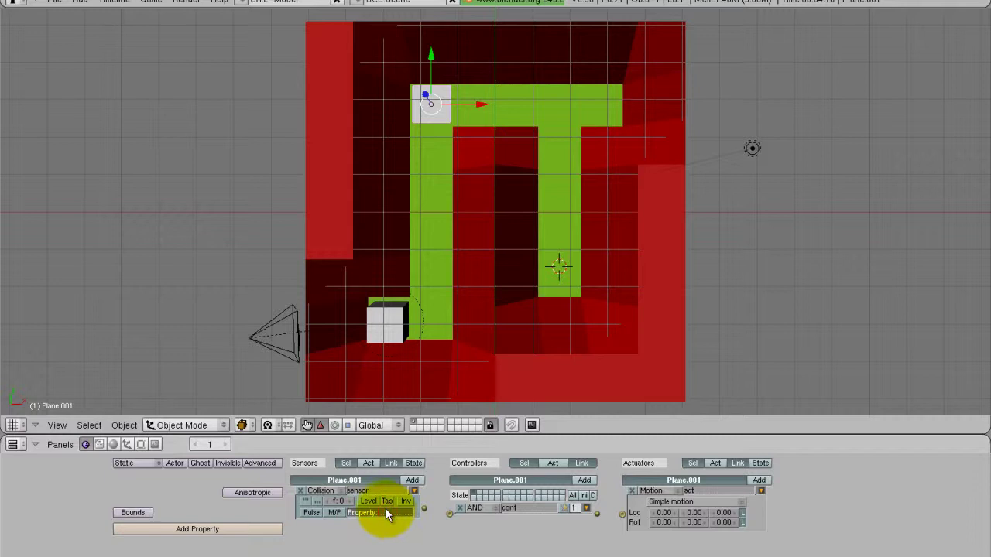
click(386, 509)
text(player)
key(Return)
Step: Link sensor, controller and actuator, and set the actuator to Scene Restart
drag(428, 513, 451, 516)
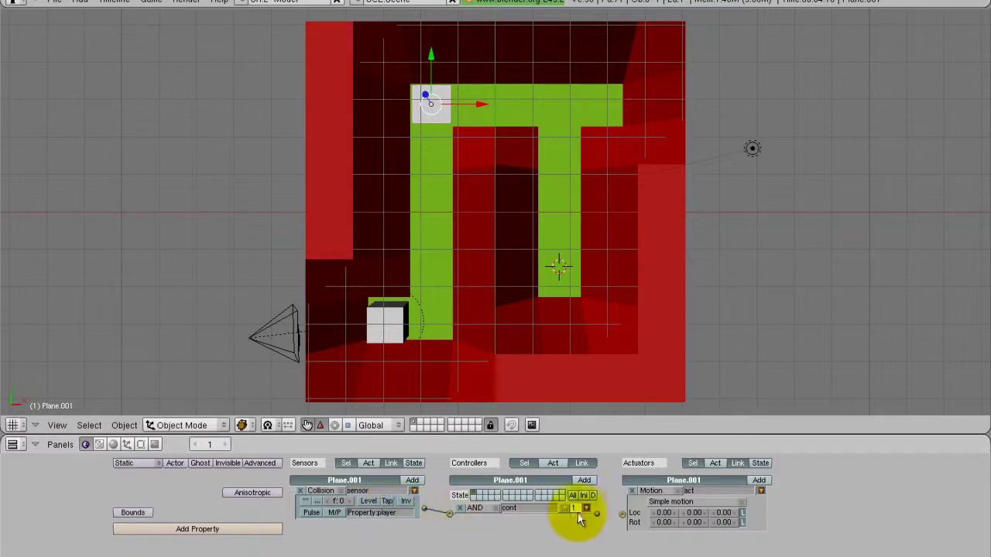
drag(592, 515, 629, 521)
click(652, 490)
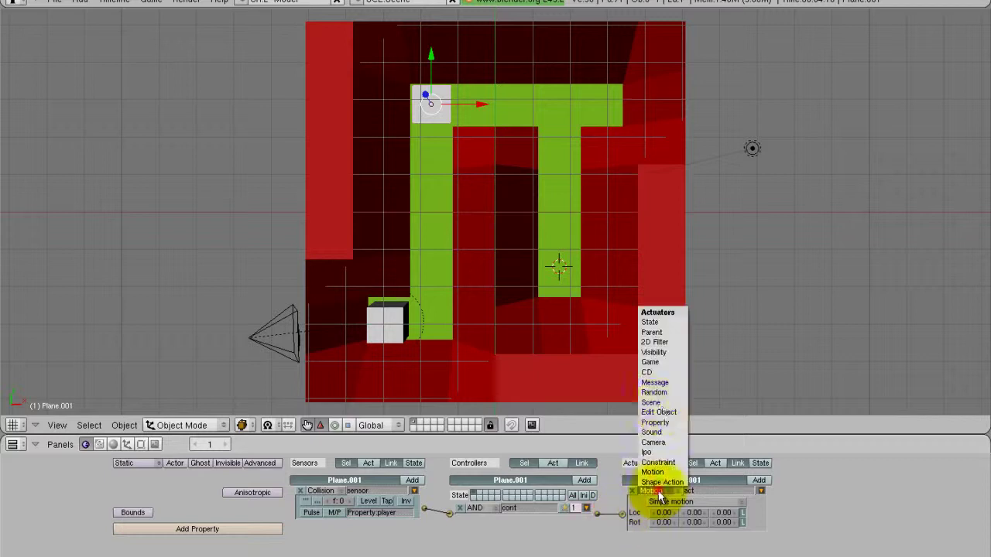
click(662, 404)
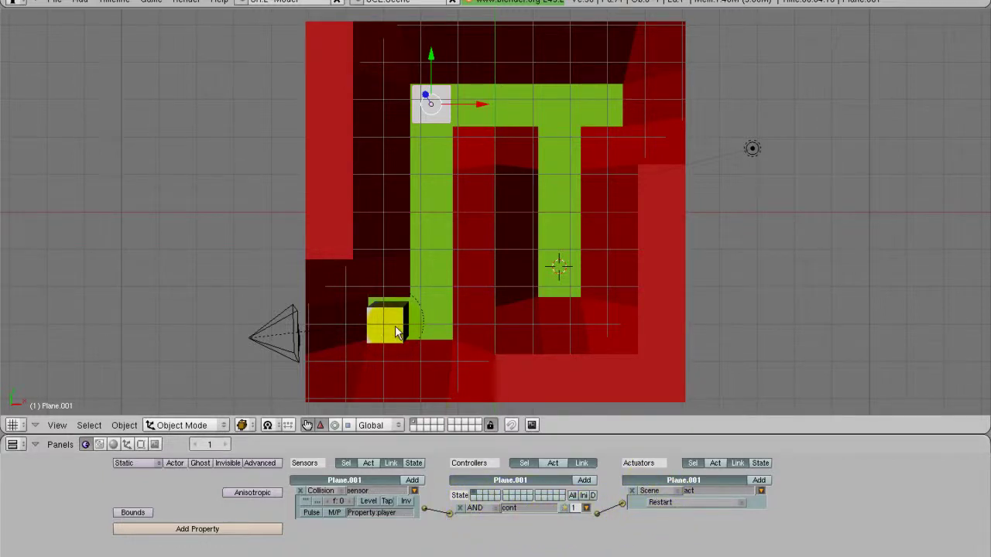
key(p)
key(Right)
key(Up)
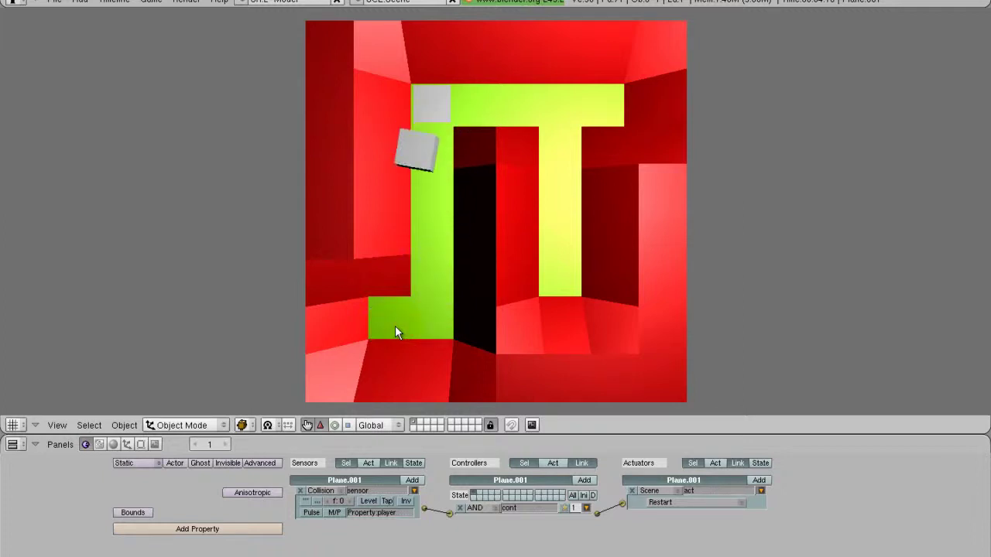
key(Escape)
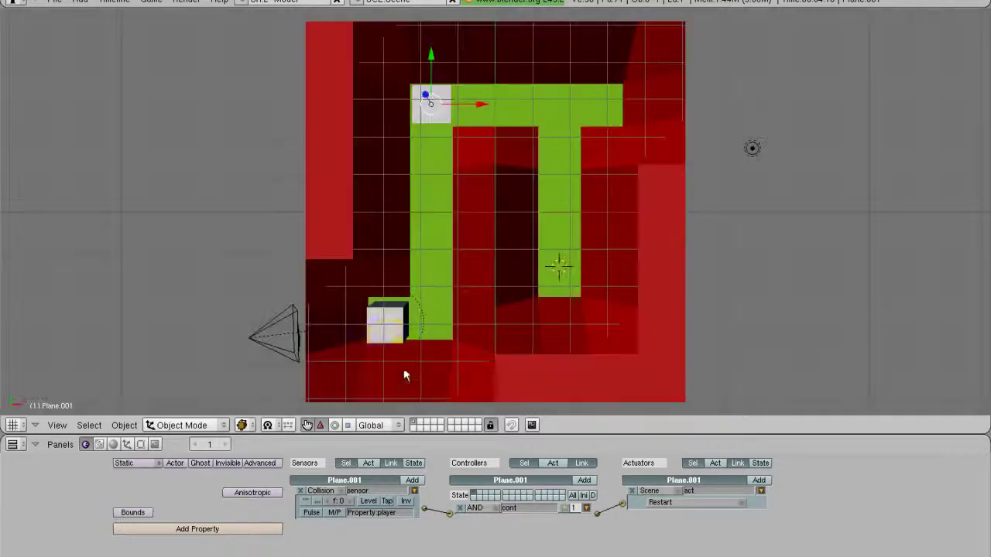
Step: Select the cube and add a game property named 'player'
right_click(387, 329)
click(219, 534)
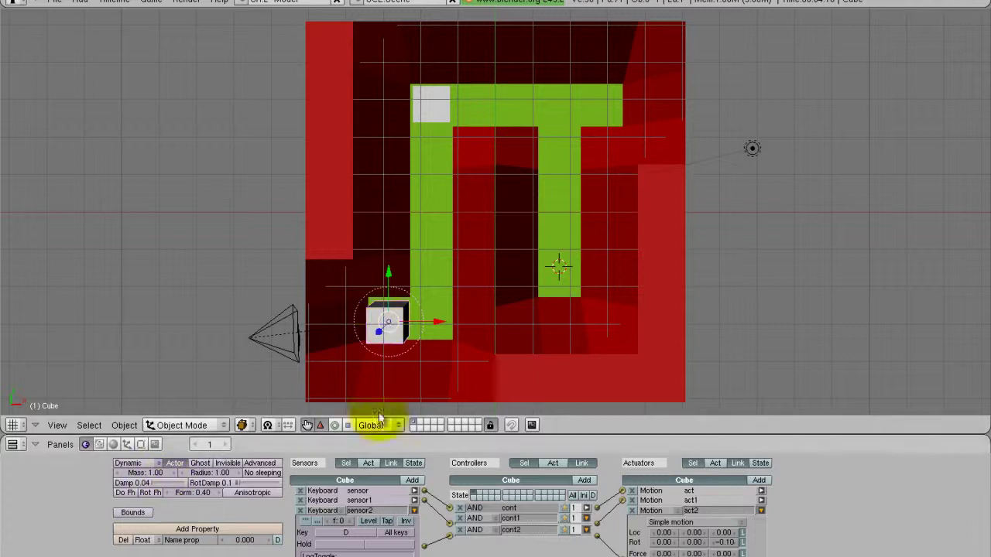
click(197, 541)
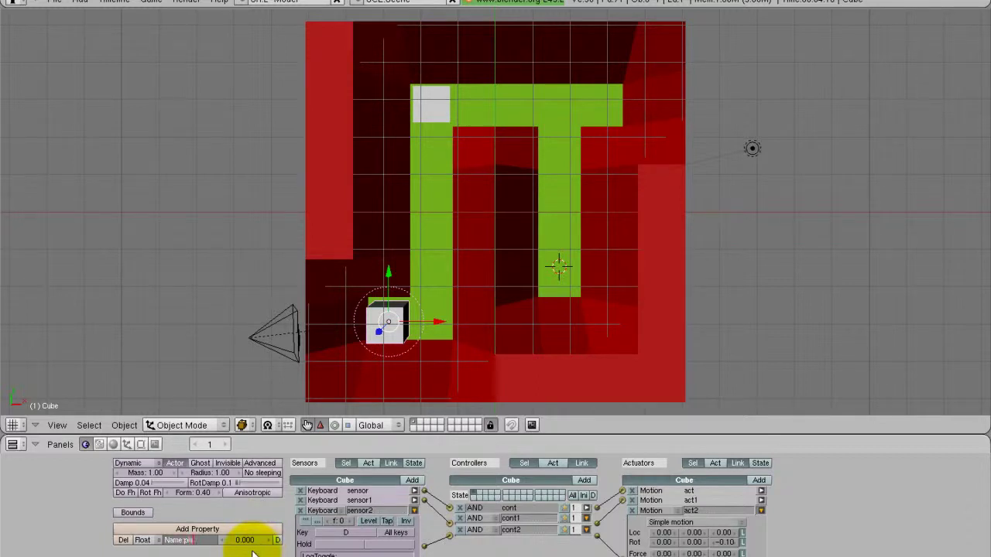
text(yer)
key(Return)
Step: Run the game, drive the cube with W and D into the endpoint to trigger a restart, then exit
key(p)
key(w)
key(d)
key(w)
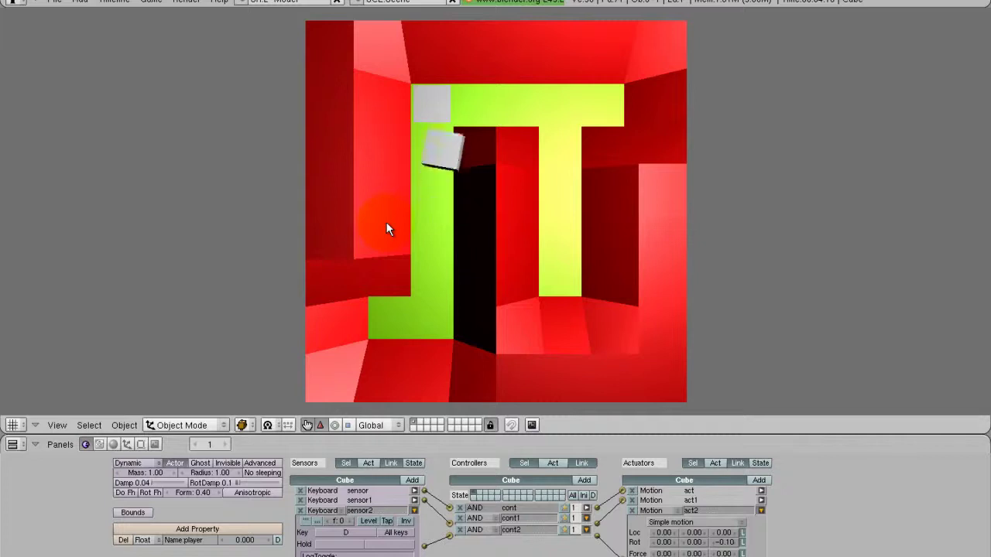
key(w)
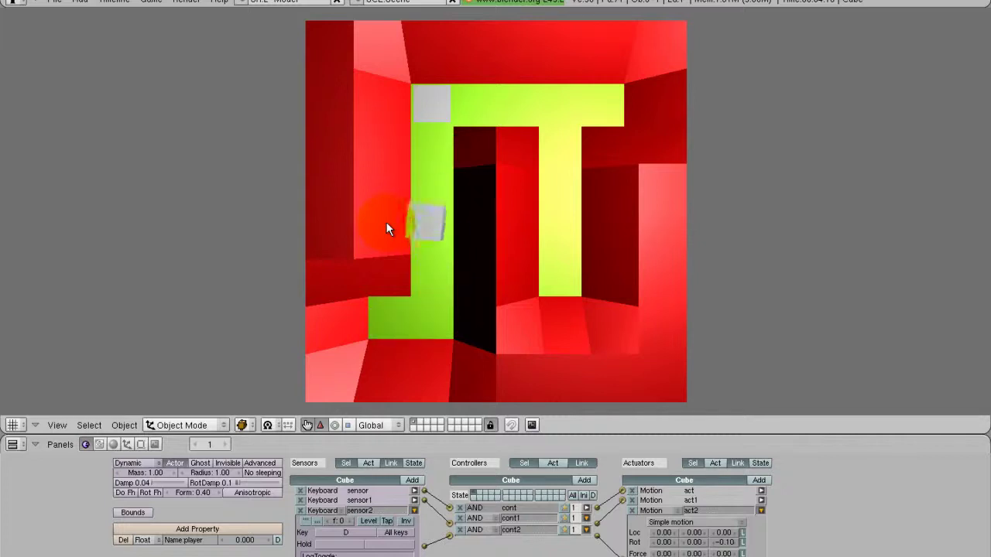
key(Escape)
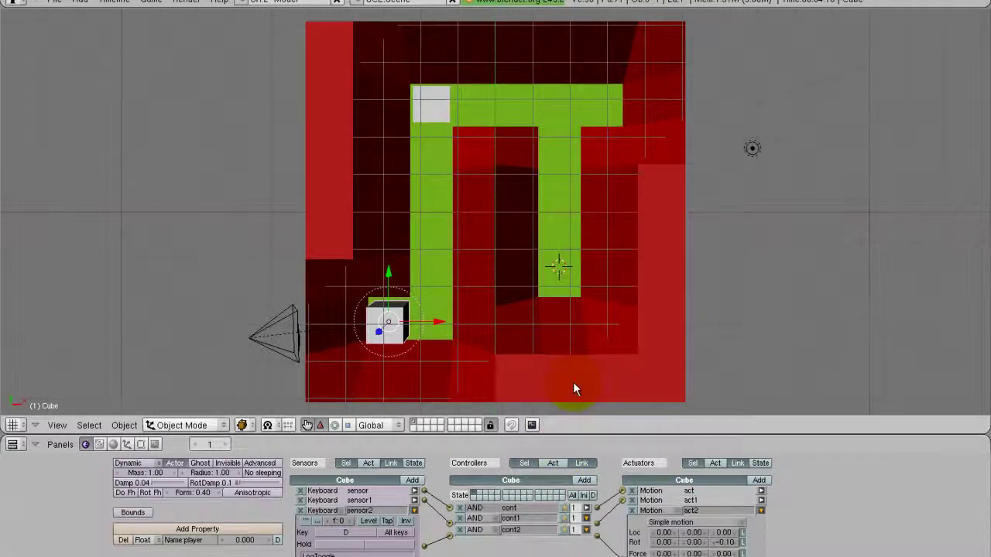
Step: Orbit the view to look over the finished maze in oblique perspective
middle_drag(573, 382, 526, 314)
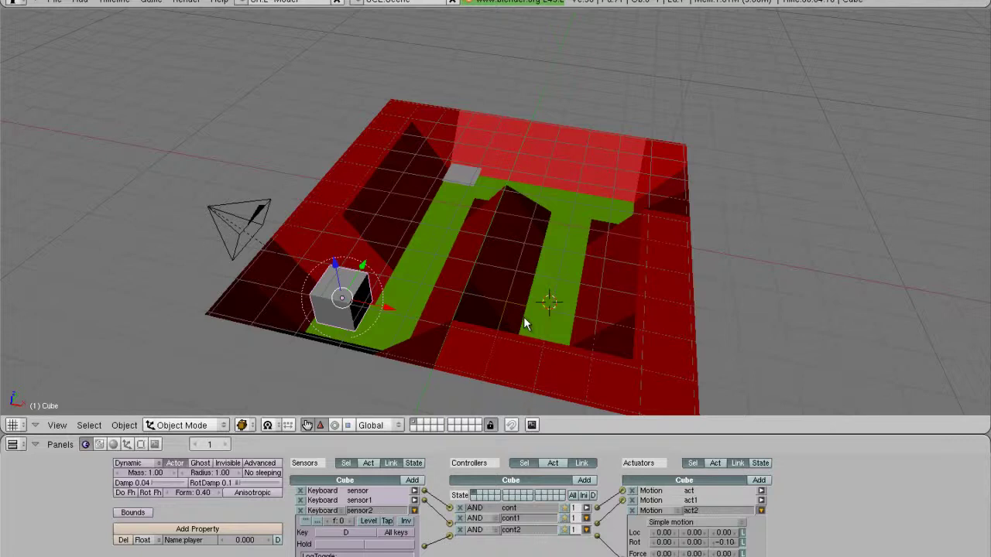
middle_drag(579, 328, 512, 314)
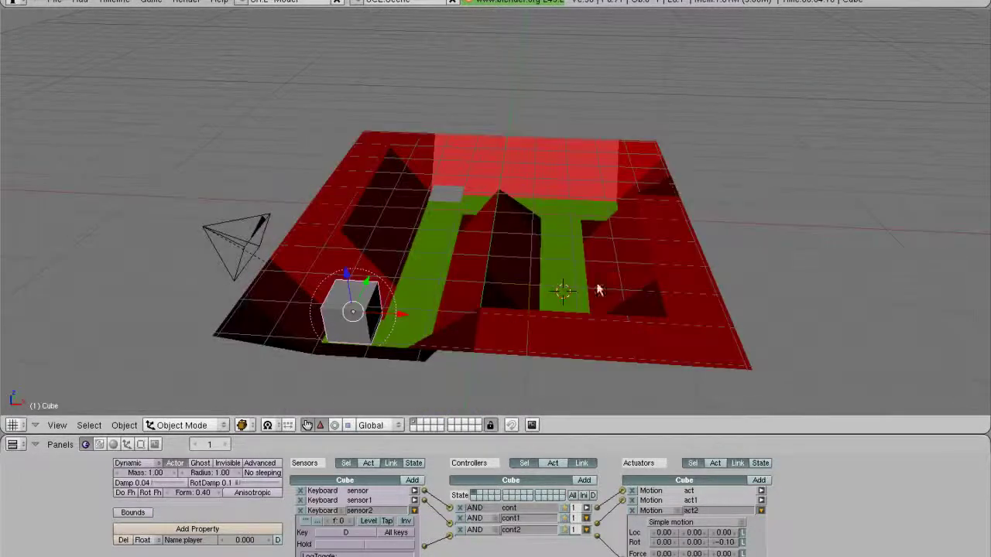